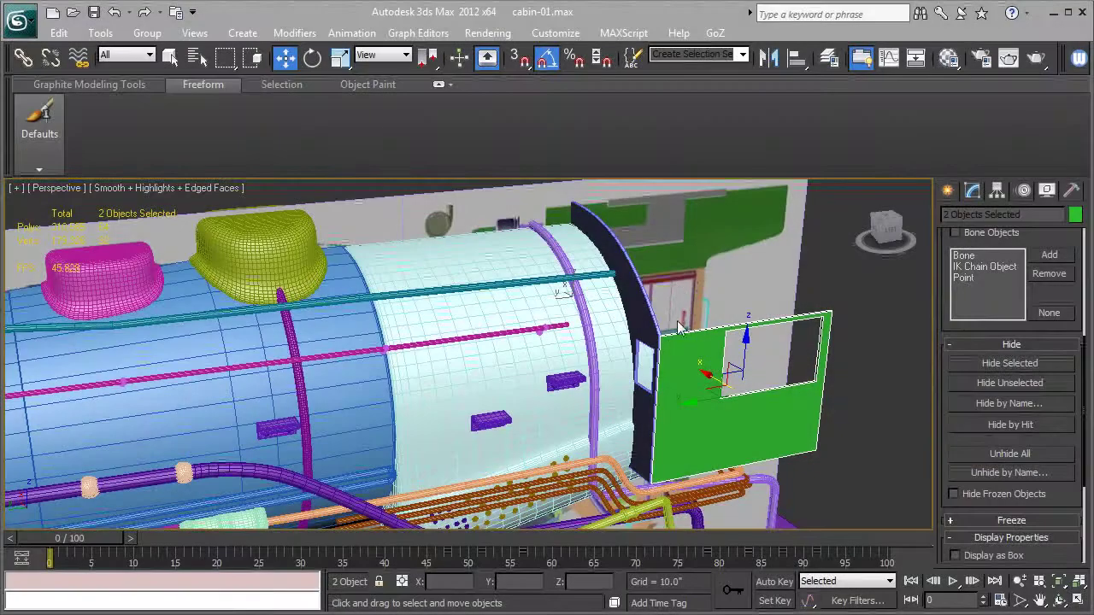
Step: Zoom out to the whole locomotive and select the front plate, Box008
mouse_move(588, 359)
middle_mouse_down("alt")
mouse_move(641, 322)
mouse_move(374, 418)
middle_mouse_up("alt")
scroll(615, 342, "down", 3)
left_click(392, 424)
Step: Shift-drag Box008 back along Y to clone it as an independent copy, Box013
middle_click_drag(614, 378, 395, 390, "alt")
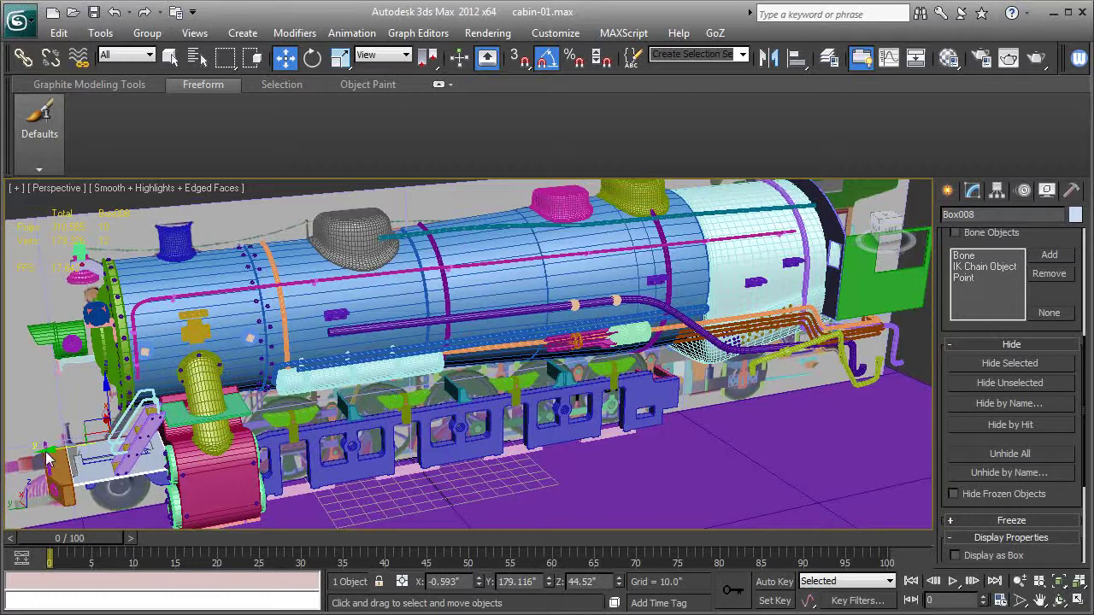
left_click_drag(47, 459, 779, 348, "shift")
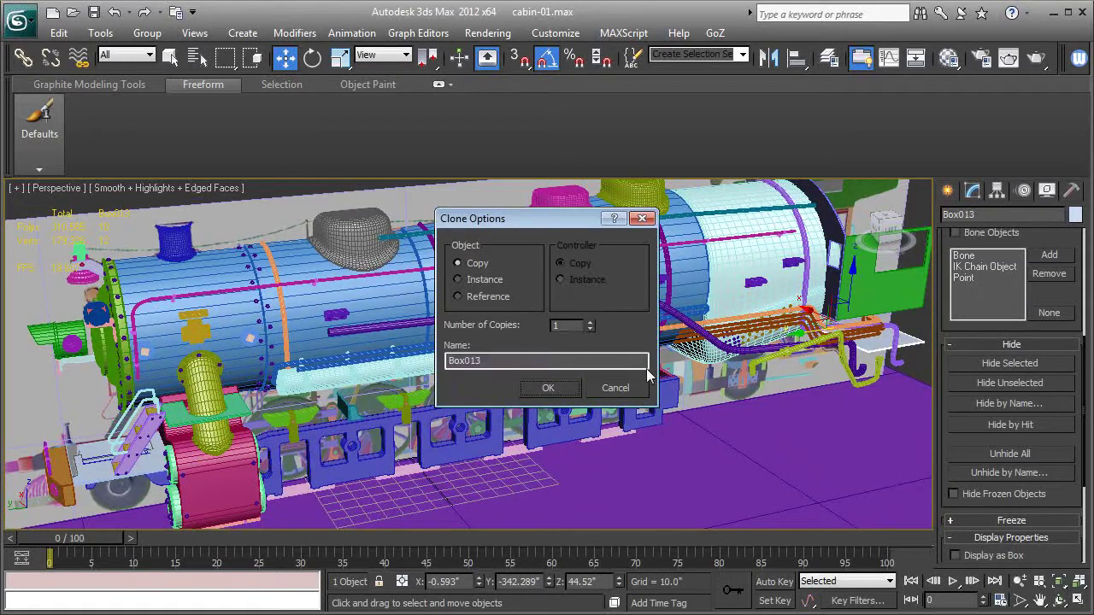
left_click(554, 391)
scroll(554, 390, "up", 10)
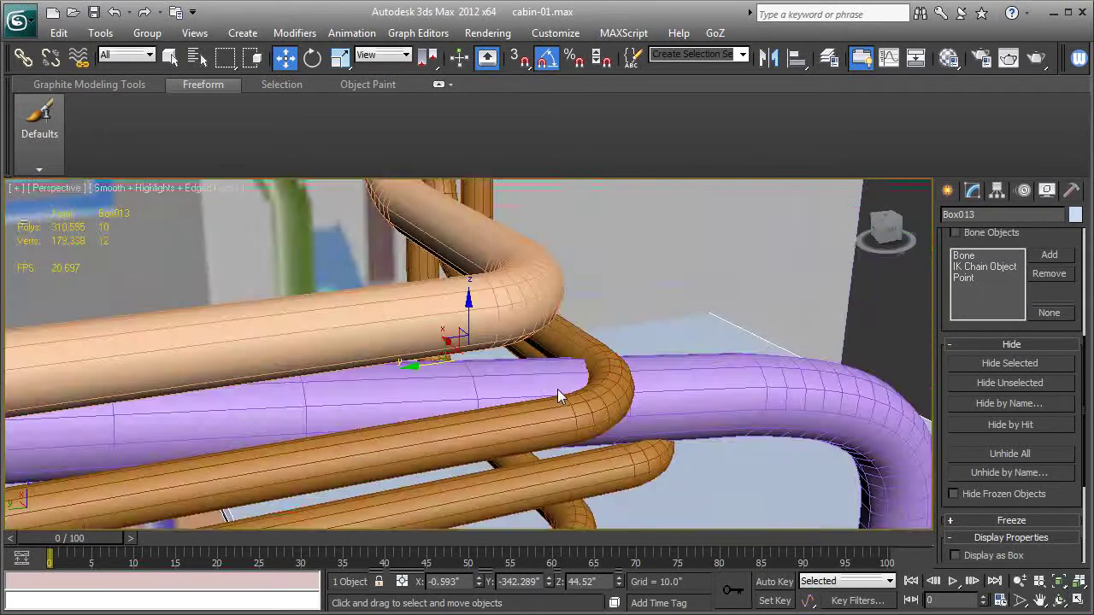
scroll(553, 390, "up", 3)
scroll(479, 398, "up", 5)
scroll(400, 404, "down", 6)
Step: Raise Box013 along Z so it sits under the cabin
middle_click_drag(454, 363, 510, 492, "alt")
middle_click_drag(462, 395, 492, 427, "alt")
left_click_drag(500, 423, 504, 310)
mouse_move(504, 310)
middle_mouse_down("alt")
mouse_move(452, 320)
mouse_move(462, 331)
mouse_move(476, 296)
mouse_move(587, 346)
mouse_move(623, 172)
middle_mouse_up("alt")
Step: Scale Box013 along its local X to widen it across the cabin
left_click(339, 58)
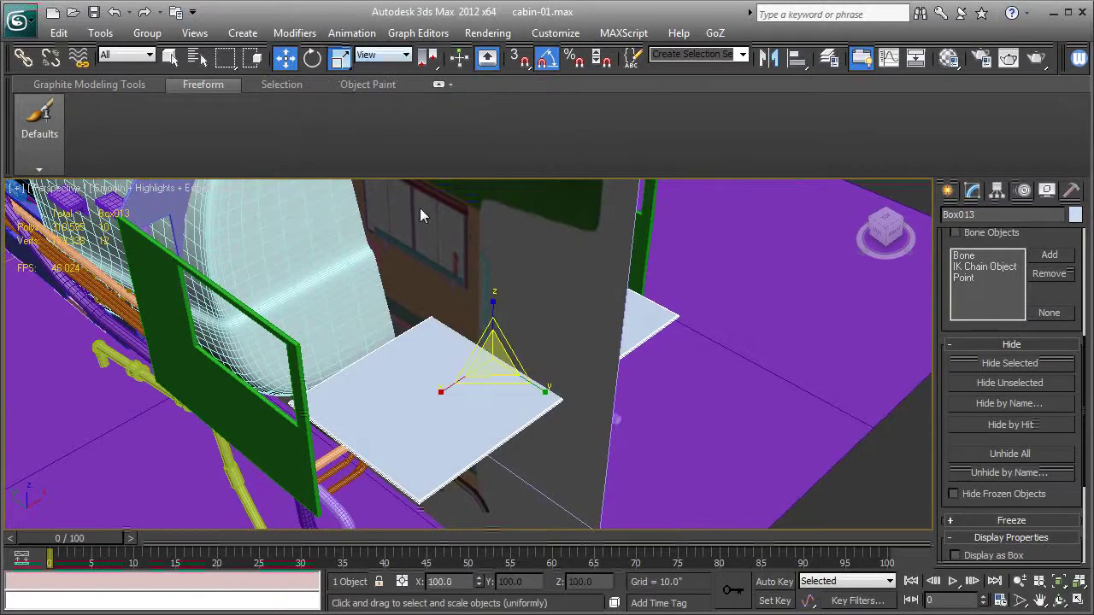
mouse_move(431, 372)
middle_mouse_down("alt")
mouse_move(385, 361)
mouse_move(392, 382)
middle_mouse_up("alt")
left_click_drag(427, 366, 400, 368)
Step: Move Box013 sideways and forward so it sits under the cabin
key("w")
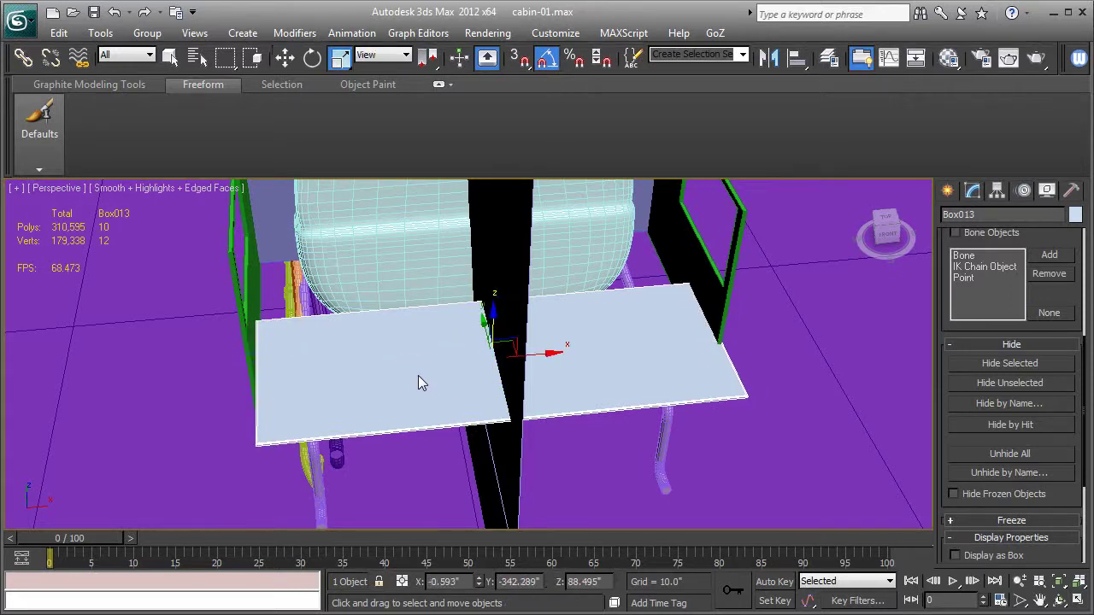
left_click_drag(539, 363, 538, 363)
middle_click_drag(471, 351, 520, 378, "alt")
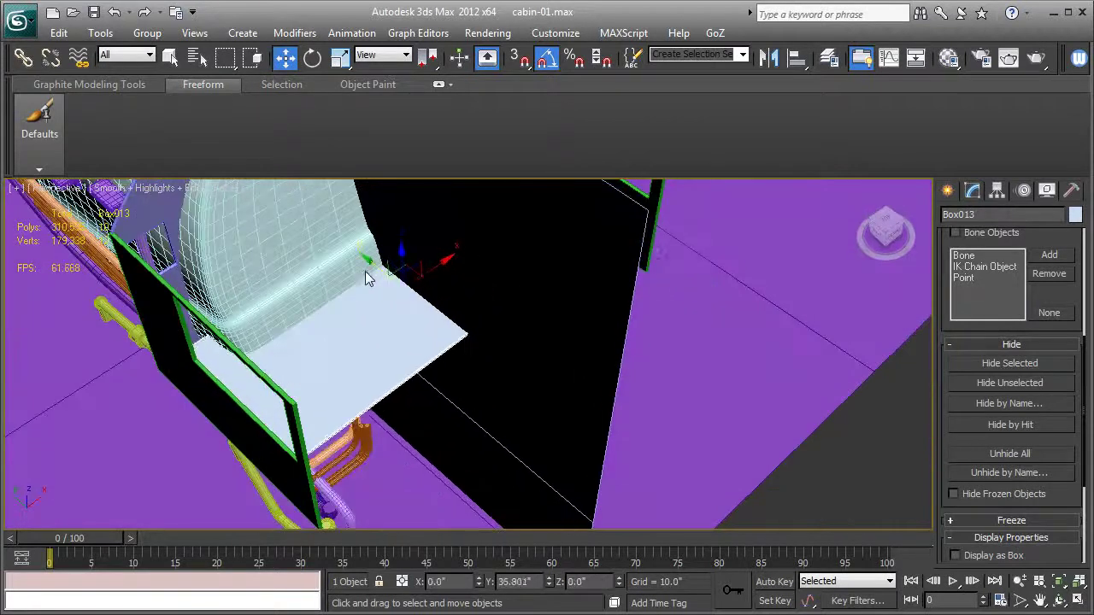
left_click_drag(450, 333, 342, 266)
mouse_move(341, 266)
middle_mouse_down("alt")
mouse_move(377, 270)
mouse_move(437, 200)
mouse_move(448, 145)
middle_mouse_up("alt")
Step: Lower Box013 slightly so it sits between the green cabin walls
mouse_move(391, 272)
middle_mouse_down("alt")
mouse_move(465, 366)
mouse_move(458, 358)
middle_mouse_up("alt")
left_click(376, 244)
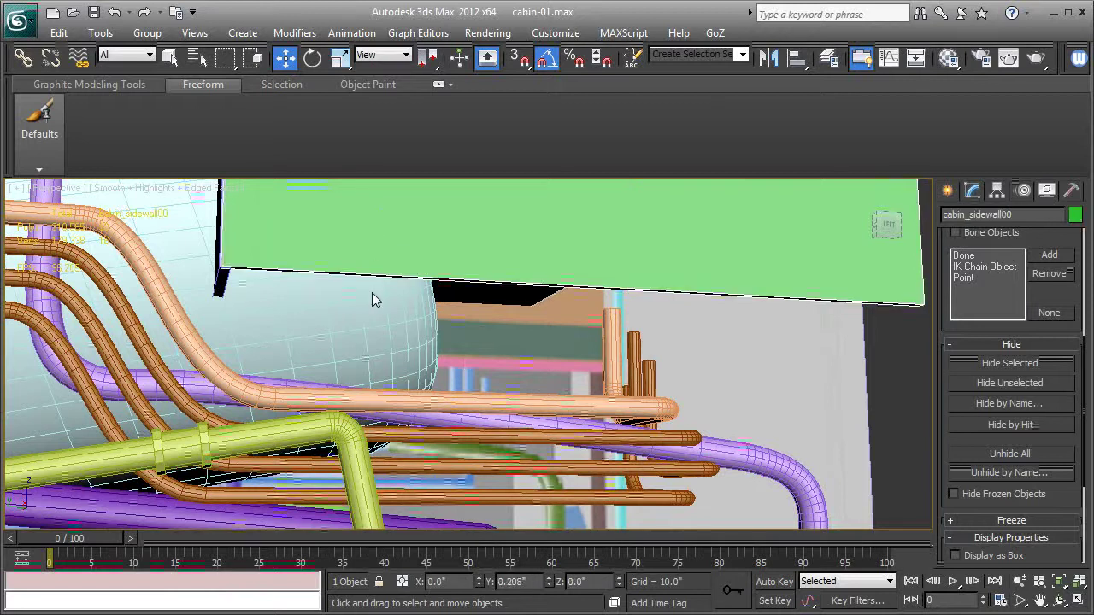
key("F3")
middle_click_drag(373, 291, 400, 313, "alt")
key("F3")
left_click_drag(398, 287, 397, 342)
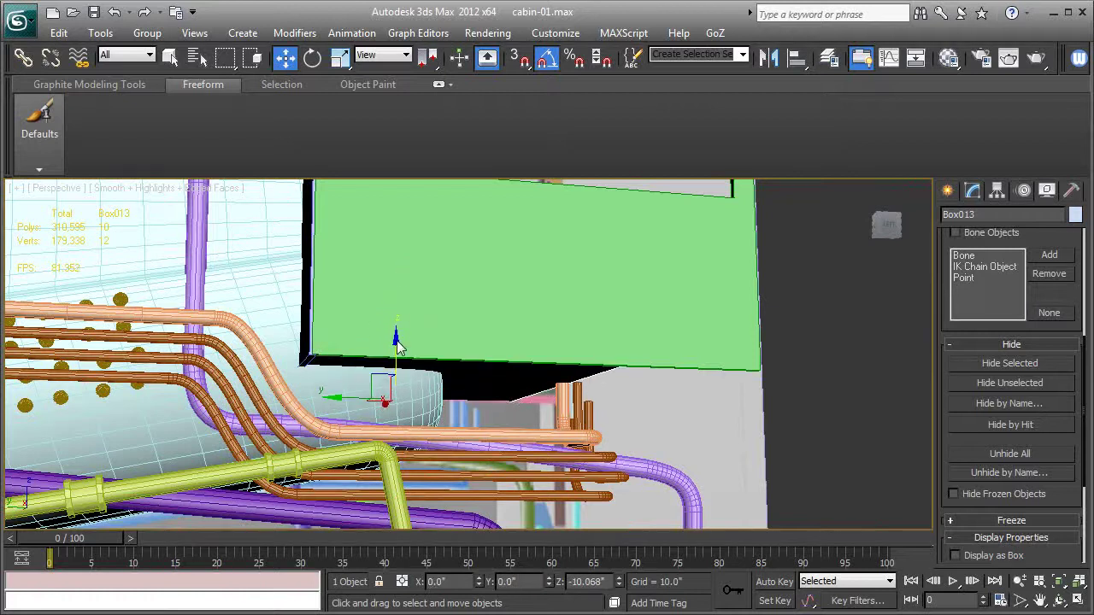
mouse_move(459, 333)
middle_mouse_down("alt")
mouse_move(350, 382)
mouse_move(325, 425)
mouse_move(329, 341)
mouse_move(317, 356)
middle_mouse_up("alt")
key("shift+z")
Step: At Editable Poly vertex level, stretch one edge of Box013 lengthwise along Y
left_click(973, 190)
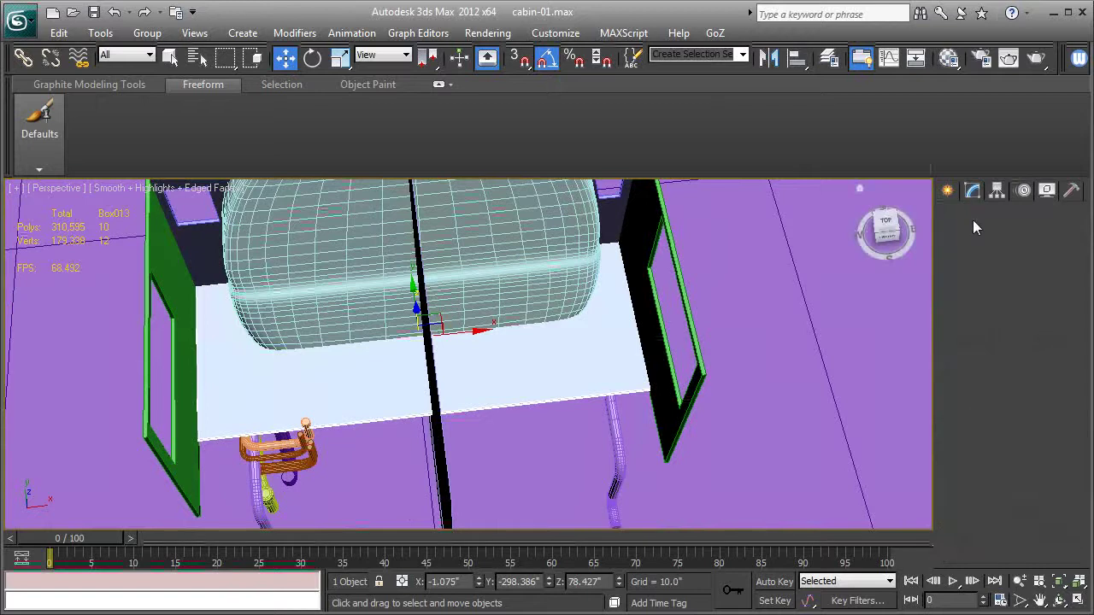
left_click(951, 259)
left_click(983, 273)
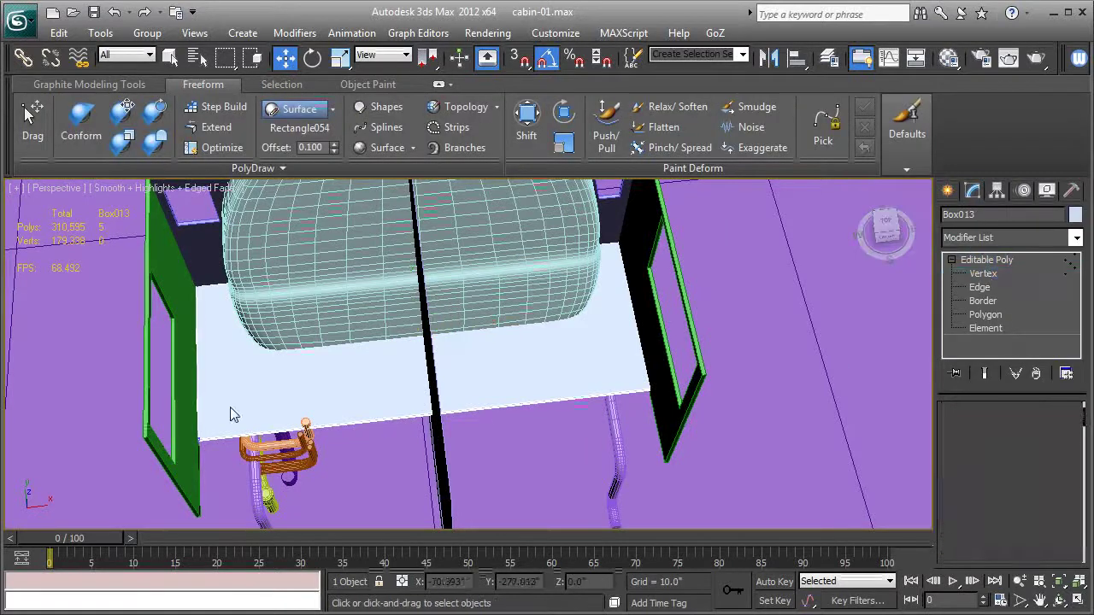
left_click_drag(159, 395, 731, 498)
middle_click_drag(424, 388, 373, 395, "alt")
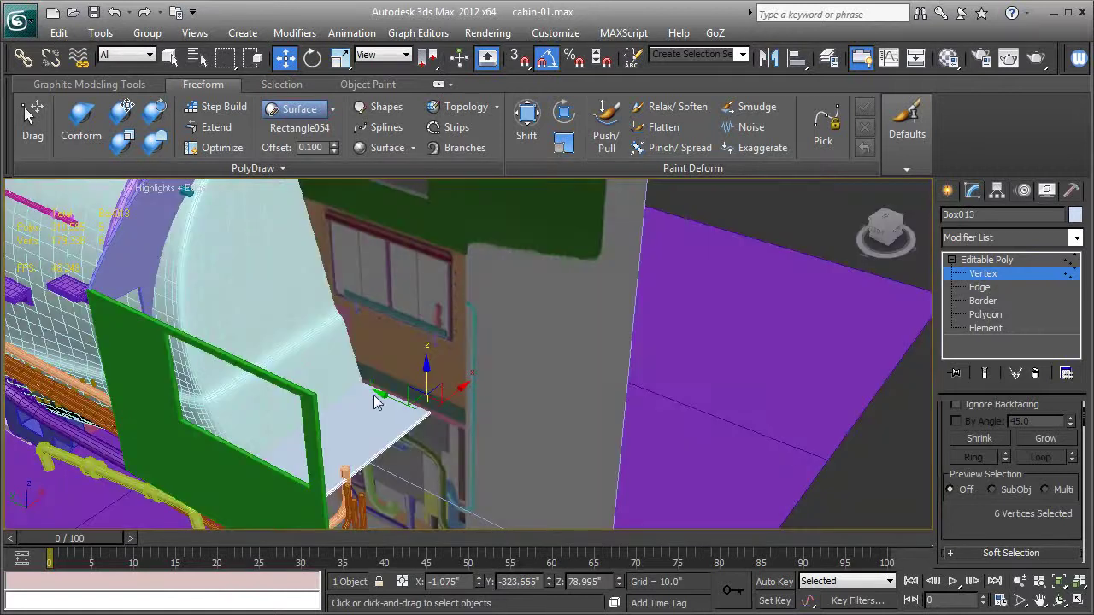
left_click_drag(382, 401, 423, 410)
middle_click_drag(423, 411, 414, 331, "alt")
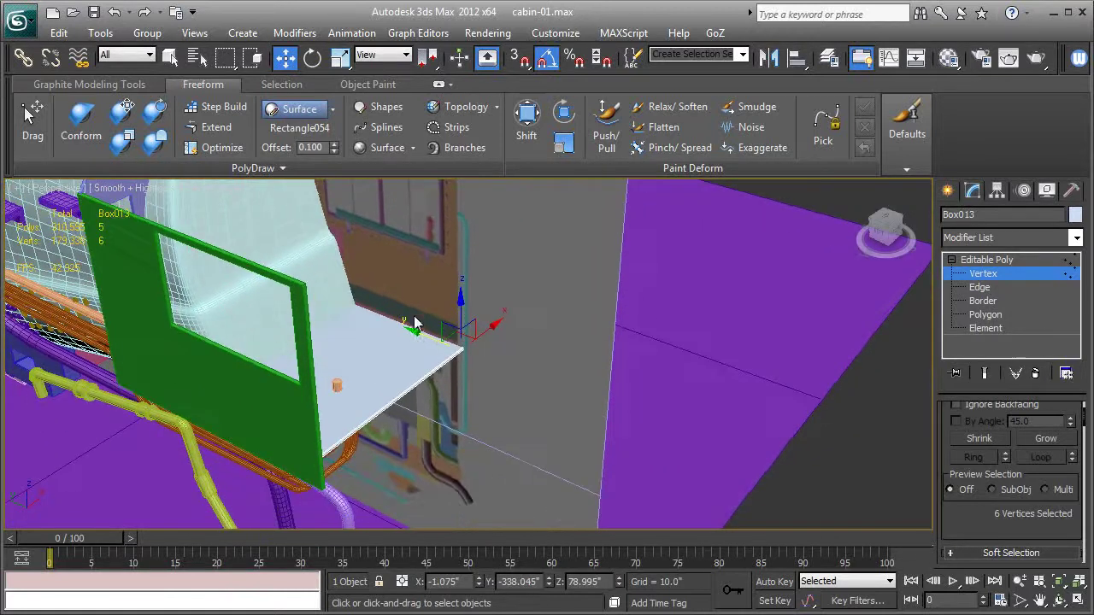
left_click_drag(419, 342, 446, 344)
middle_click_drag(446, 344, 606, 274, "alt")
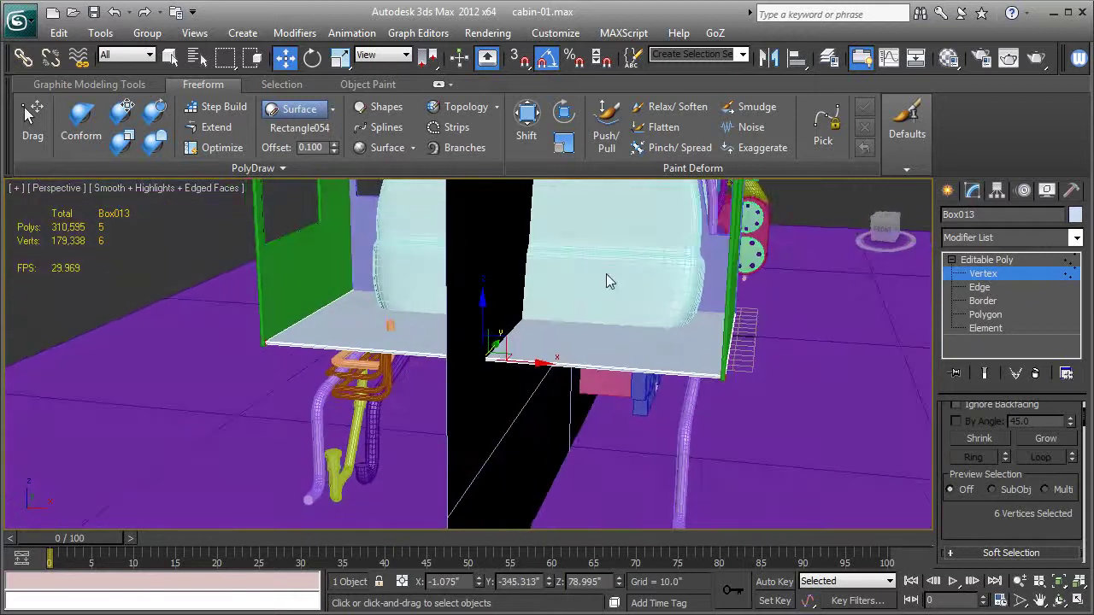
Step: Move the plate's right-edge vertices along X out to the cabin wall
left_click(984, 259)
mouse_move(622, 318)
middle_mouse_down("alt")
mouse_move(499, 293)
mouse_move(672, 327)
mouse_move(602, 316)
middle_mouse_up("alt")
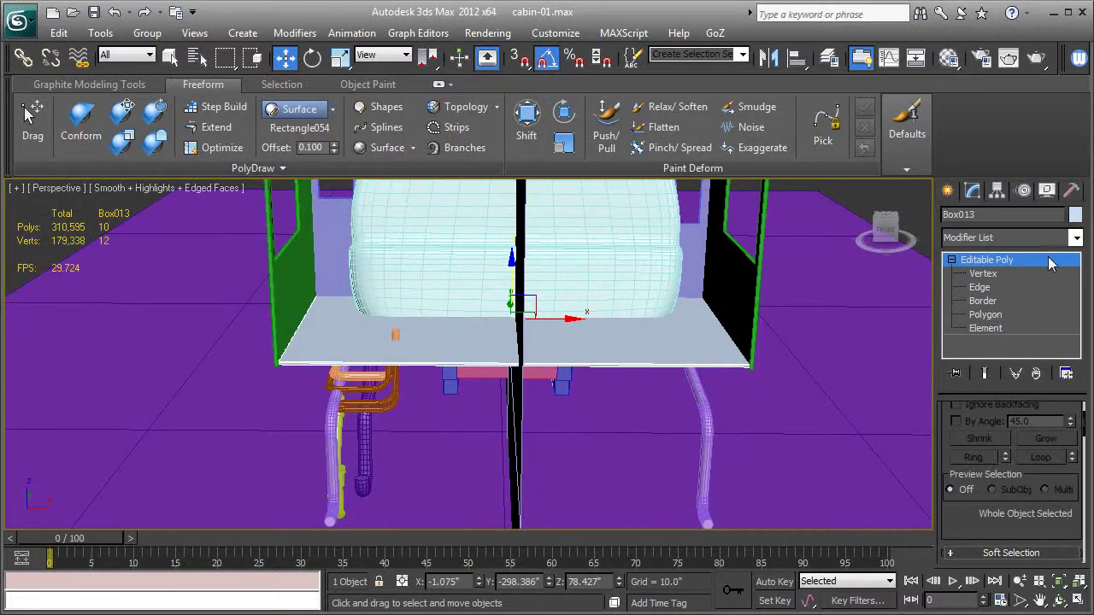
left_click(983, 274)
left_click_drag(877, 495, 670, 321)
left_click_drag(775, 334, 772, 333)
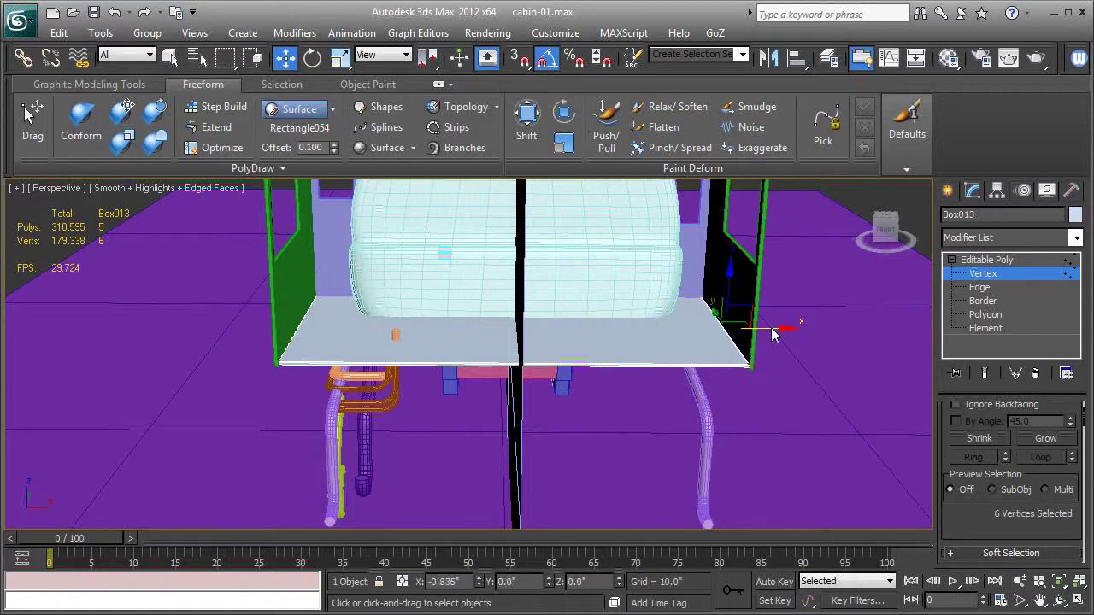
left_click(983, 260)
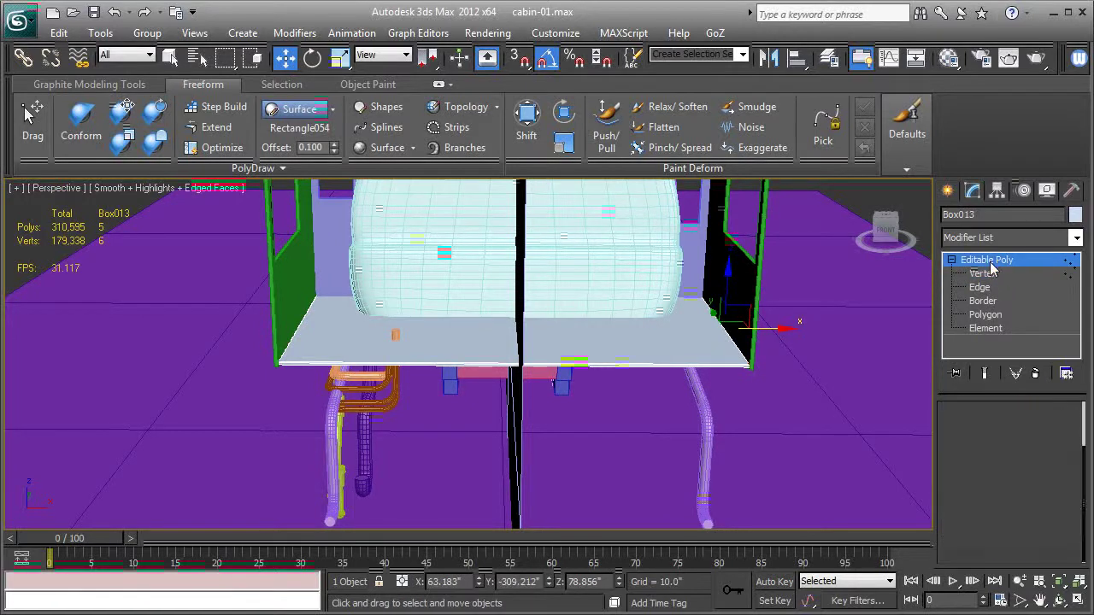
Step: Switch to the Top view, centred on the cabin floor
key("z")
key("F4")
scroll(560, 365, "up", 2)
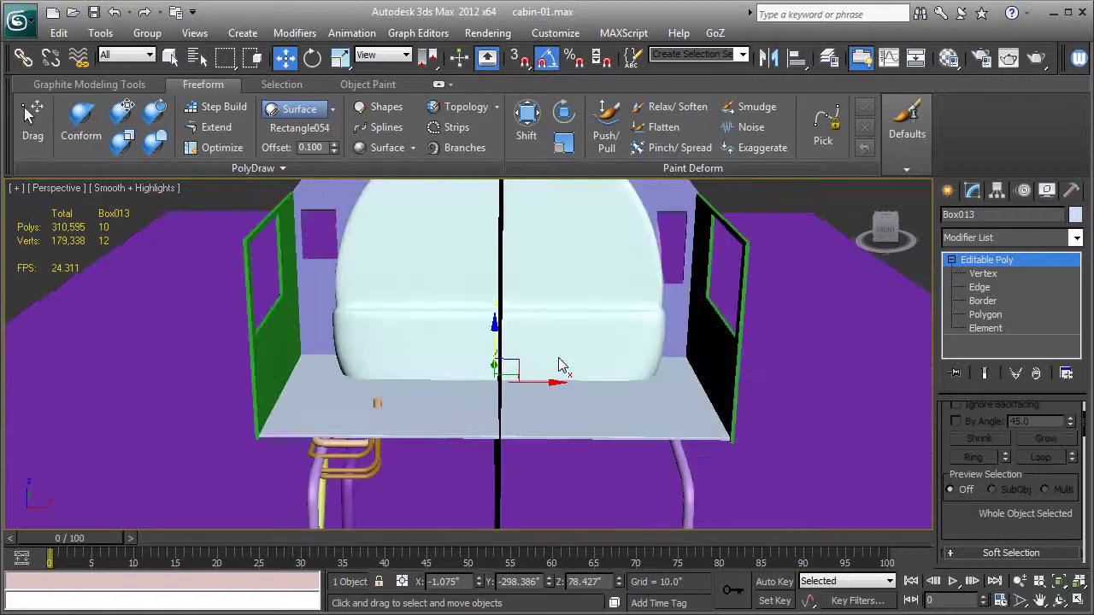
key("F4")
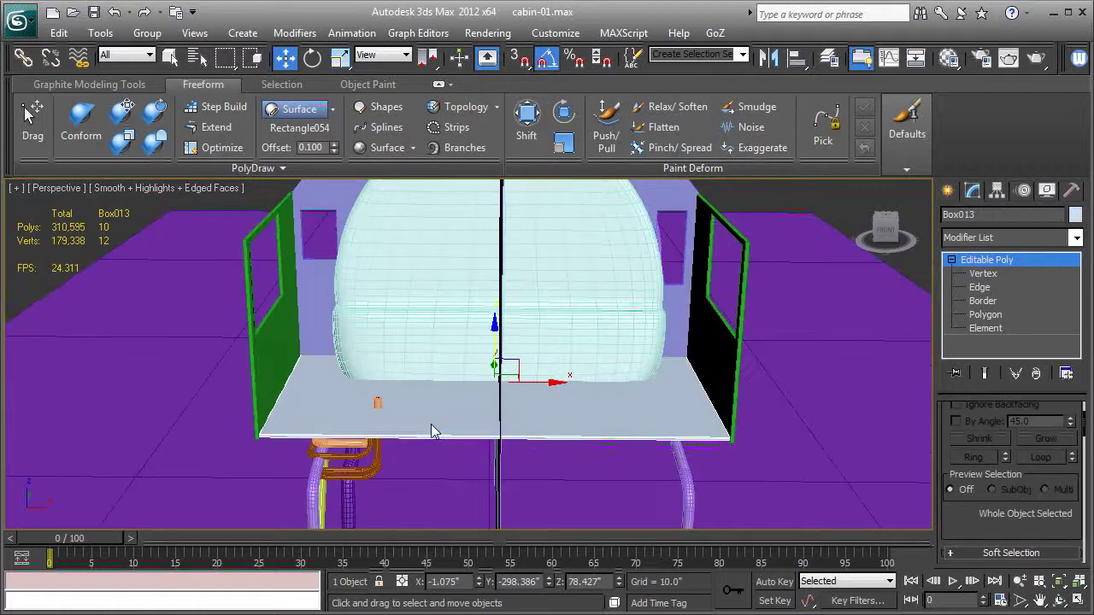
middle_click_drag(361, 399, 374, 428)
key("l")
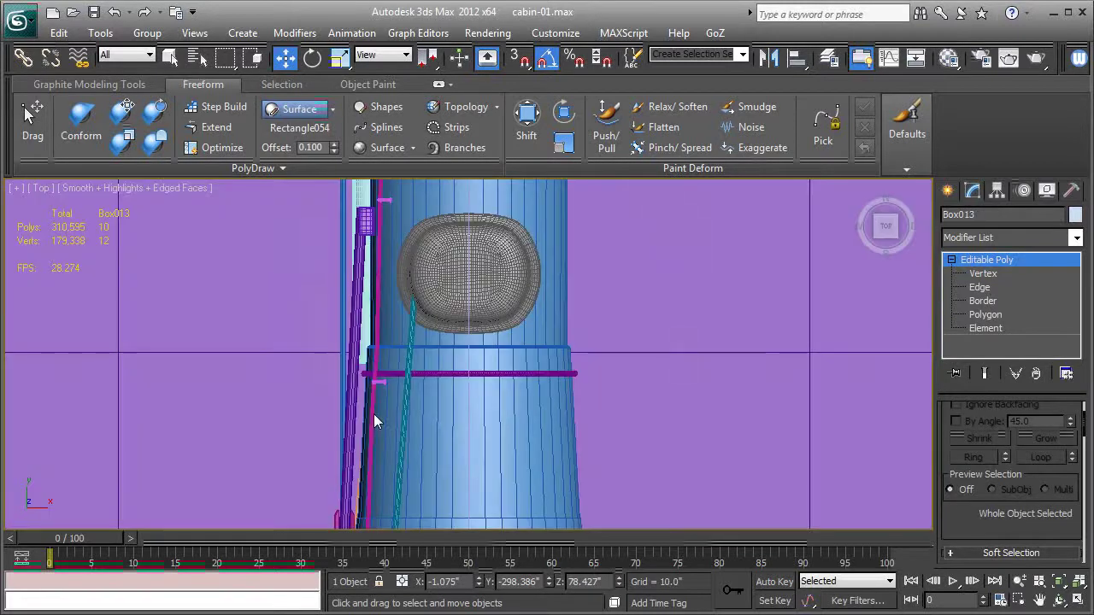
key("t")
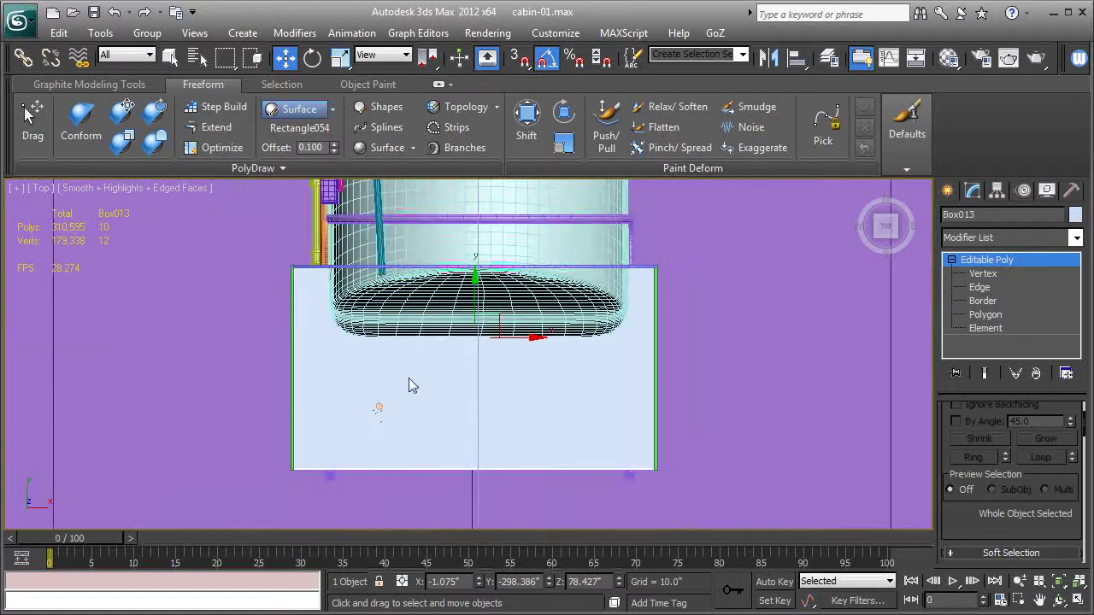
middle_click_drag(410, 393, 429, 357)
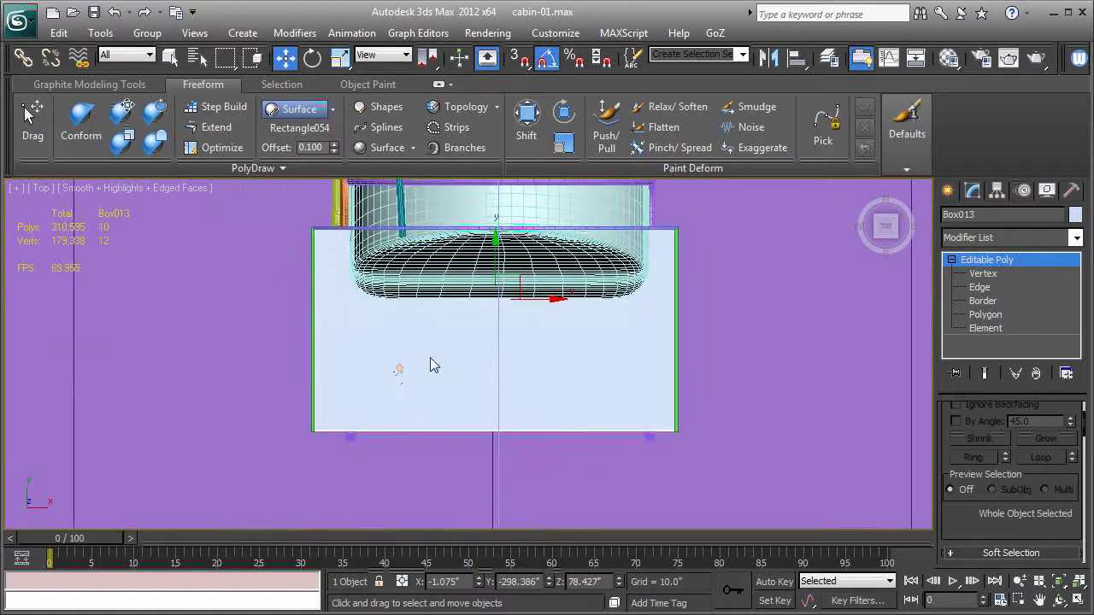
Step: Create a standard-primitive Plane about 79 by 138 over the cabin footprint
left_click(948, 191)
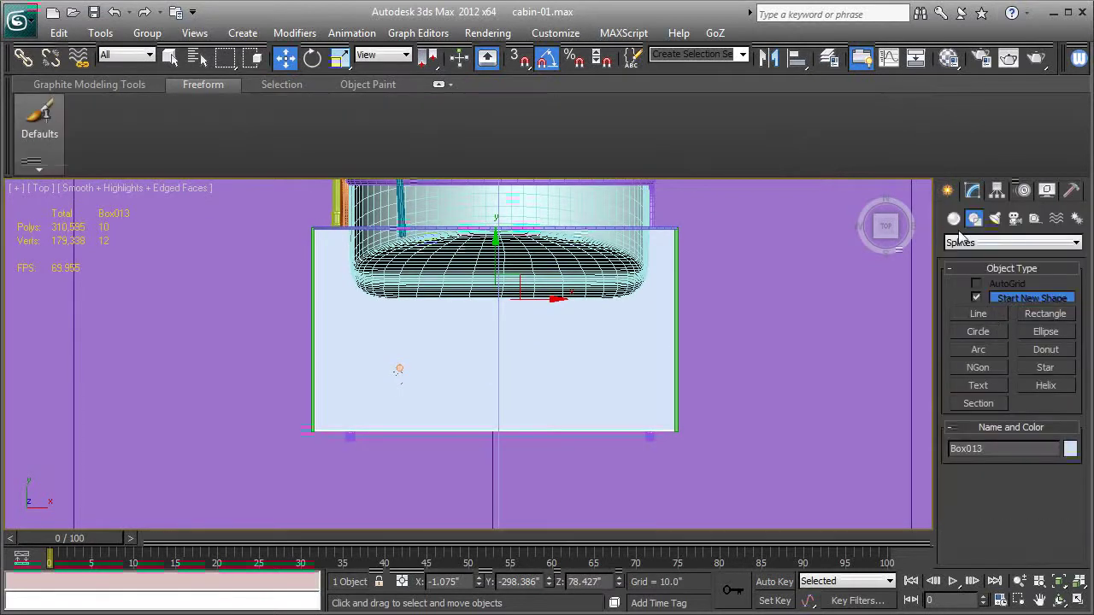
left_click(955, 220)
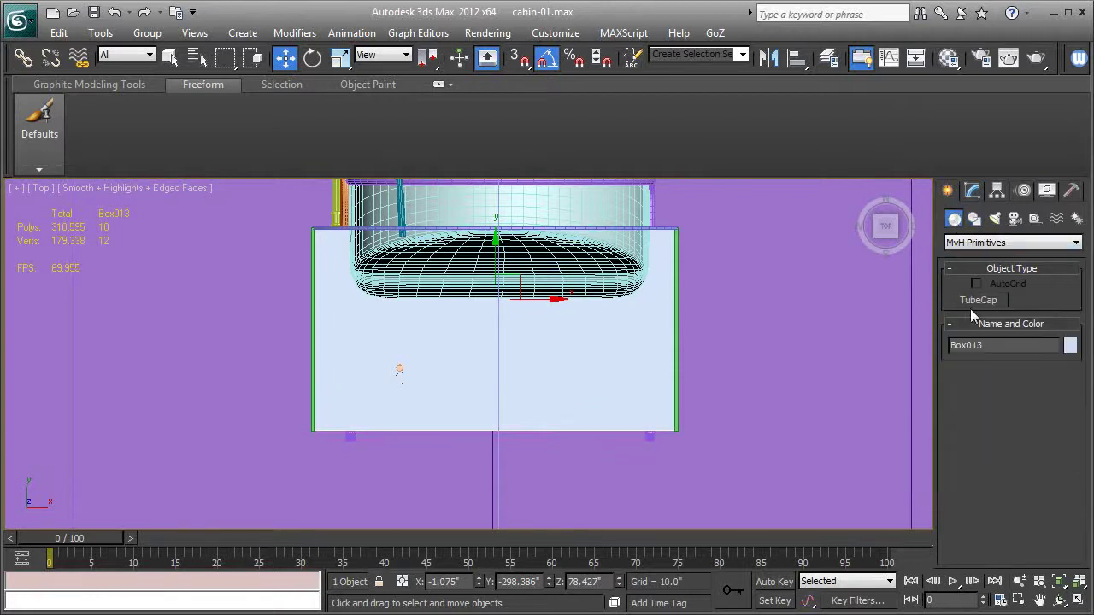
left_click(979, 243)
left_click(980, 255)
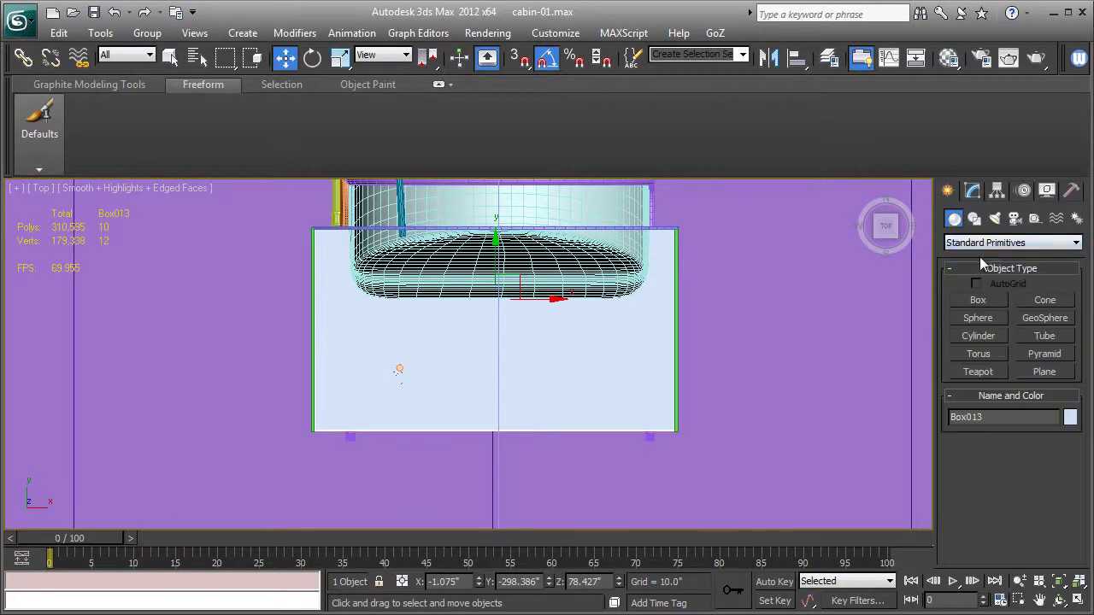
left_click(1035, 371)
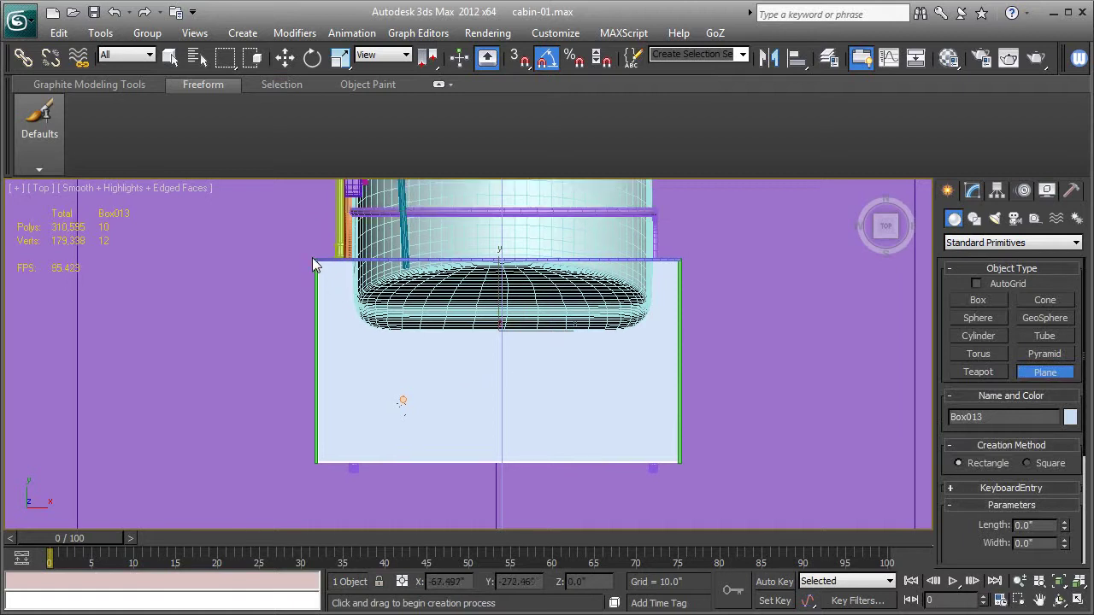
mouse_move(306, 253)
left_mouse_down()
mouse_move(656, 465)
mouse_move(692, 472)
left_mouse_up()
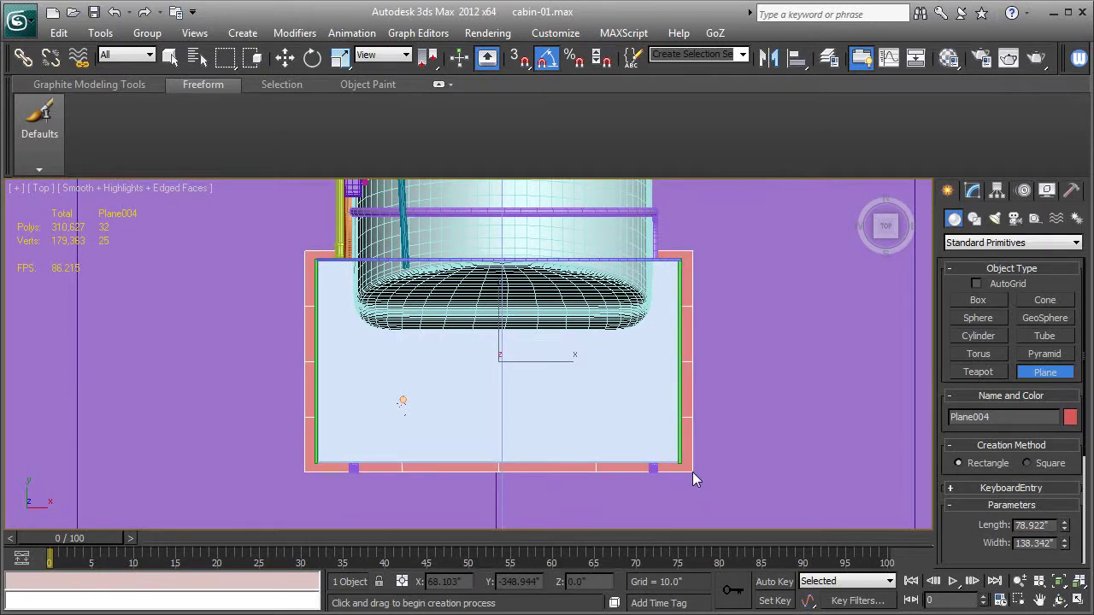
Step: In Perspective view, lift Plane004 to just above the cabin roof
left_click(284, 58)
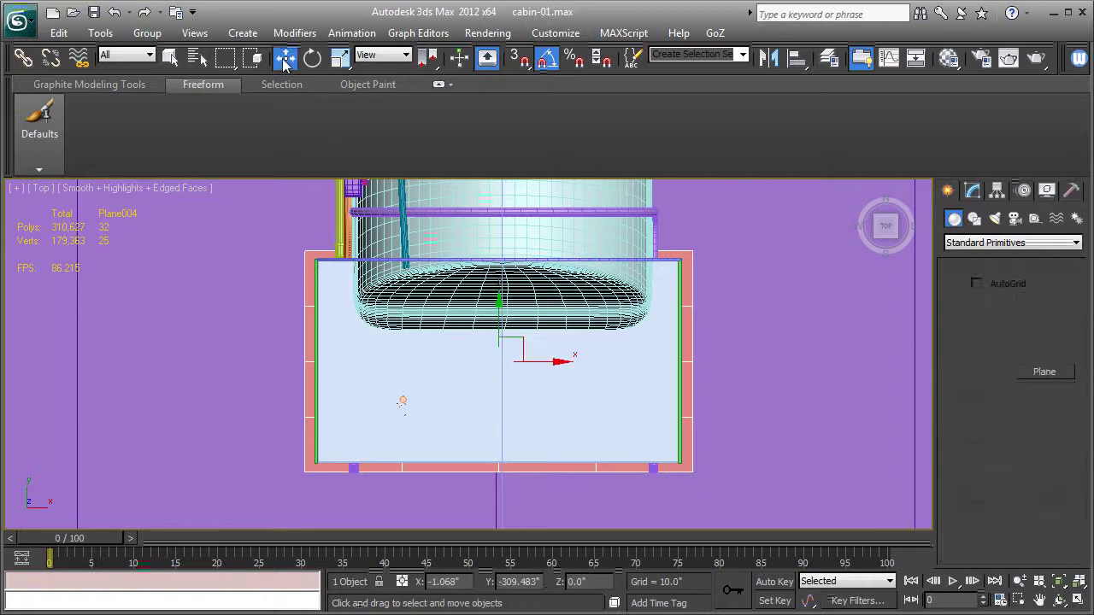
key("p")
mouse_move(540, 266)
middle_mouse_down("alt")
mouse_move(559, 257)
mouse_move(540, 471)
mouse_move(578, 419)
mouse_move(484, 416)
middle_mouse_up("alt")
mouse_move(480, 416)
left_mouse_down()
mouse_move(488, 163)
mouse_move(481, 207)
left_mouse_up()
mouse_move(481, 207)
middle_mouse_down("alt")
mouse_move(529, 367)
mouse_move(524, 301)
middle_mouse_up("alt")
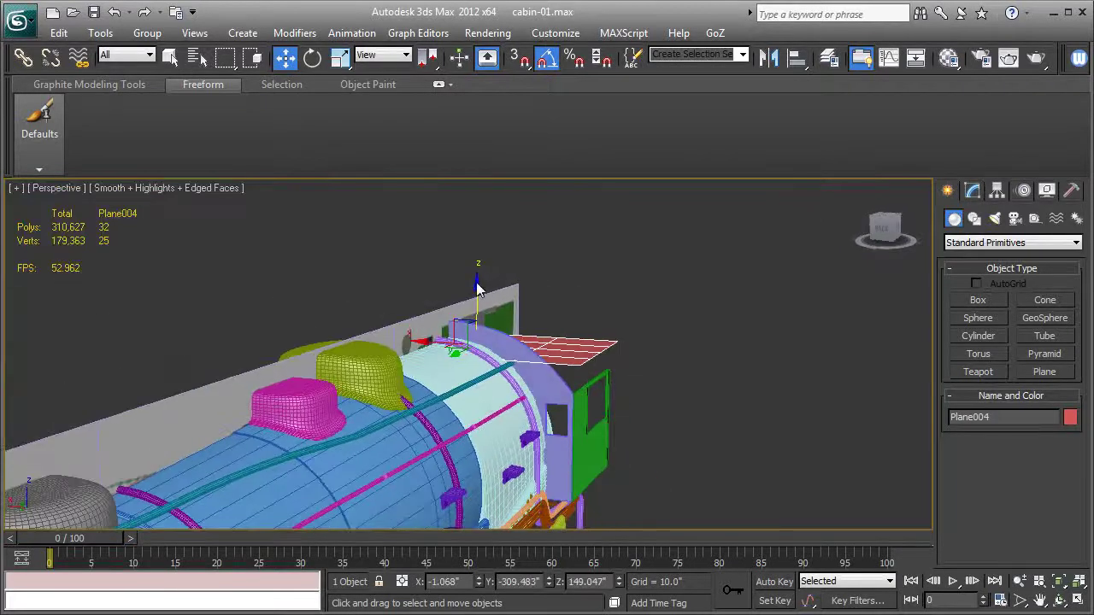
mouse_move(477, 286)
left_mouse_down()
mouse_move(480, 247)
mouse_move(490, 274)
left_mouse_up()
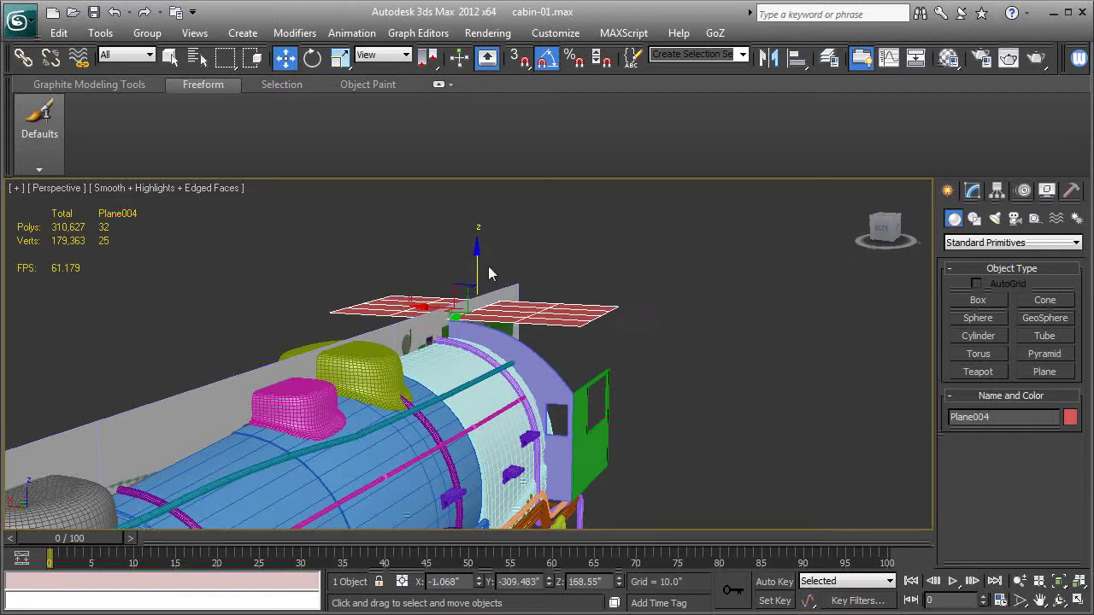
Step: Add the green door, arched cabin front and side walls to the selection
left_click(586, 441, "ctrl")
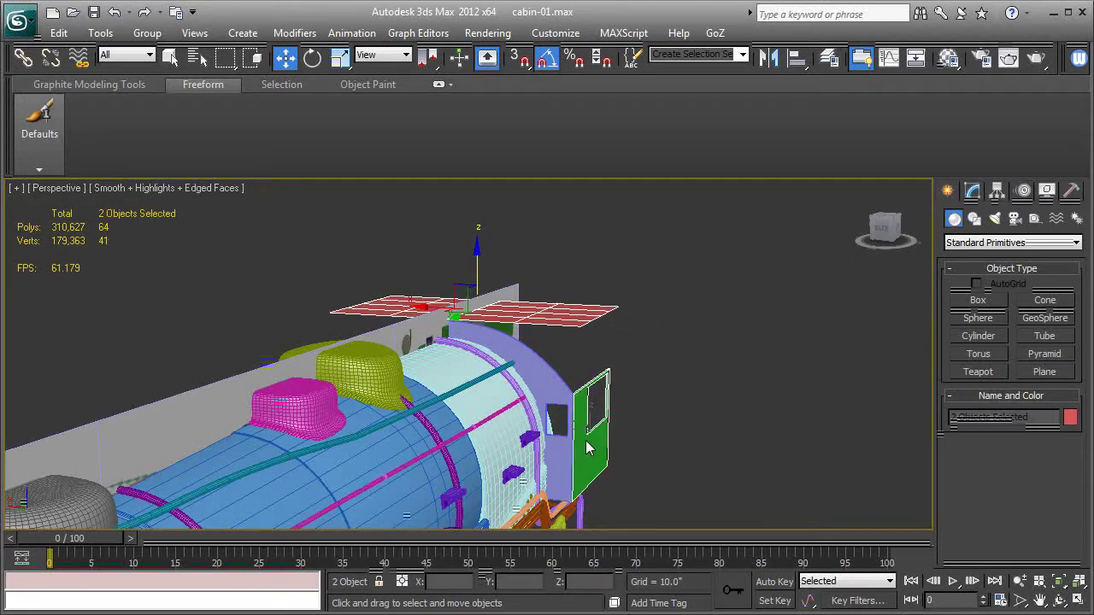
left_click(553, 382, "ctrl")
middle_click_drag(329, 374, 395, 387, "alt")
middle_click_drag(319, 450, 330, 457, "alt")
left_click(331, 457, "ctrl")
Step: Isolate the selected cabin pieces with Alt+Q
key("alt+q")
scroll(592, 391, "down", 2)
scroll(592, 394, "down", 2)
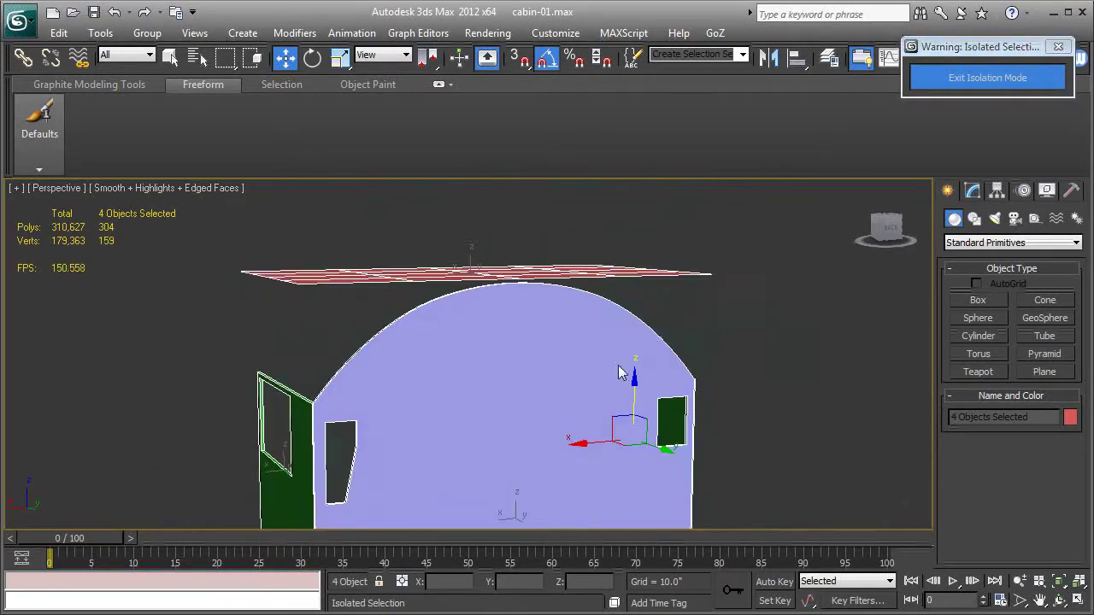
middle_click_drag(763, 335, 678, 367, "alt")
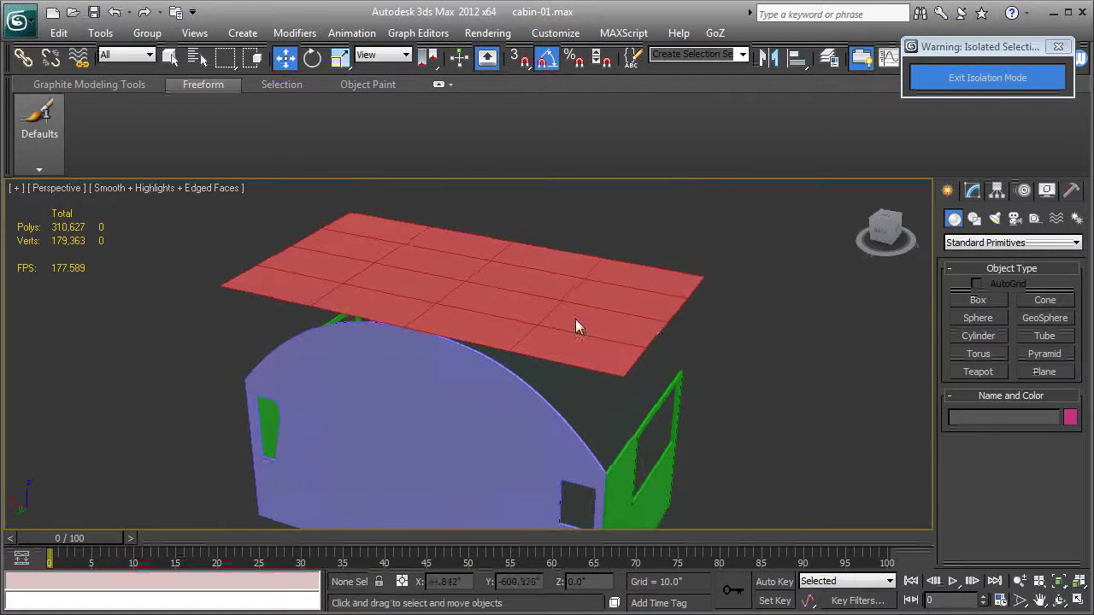
Step: Set Plane004's Width Segs to 8
left_click(643, 306)
left_click(974, 191)
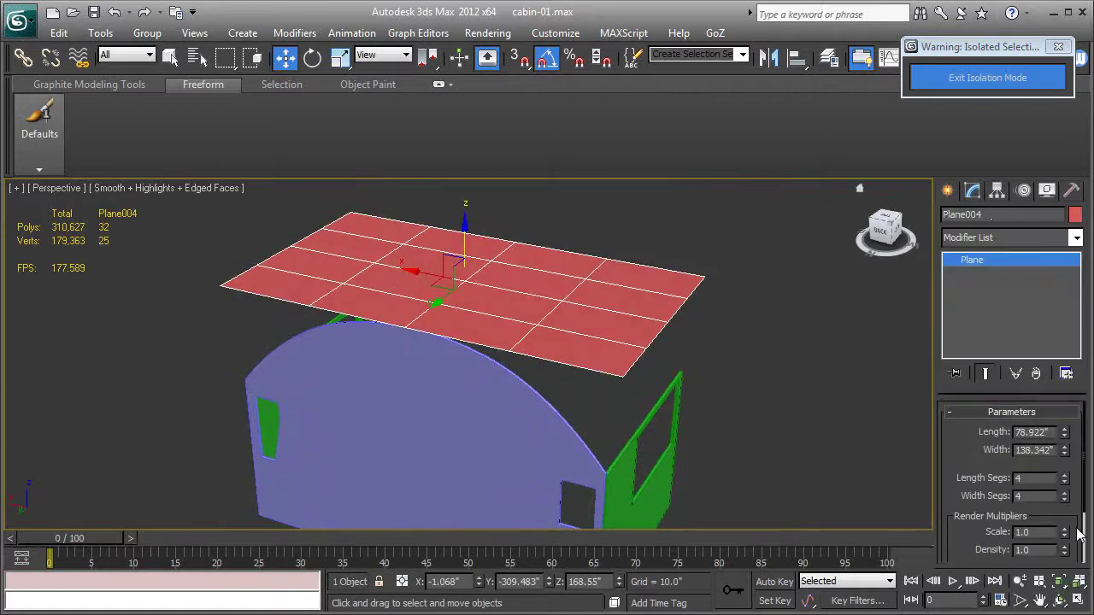
right_click(1064, 499)
left_click(1065, 494)
left_click(1065, 494)
left_click(1065, 494)
left_click(1065, 494)
middle_click_drag(717, 453, 769, 428, "alt")
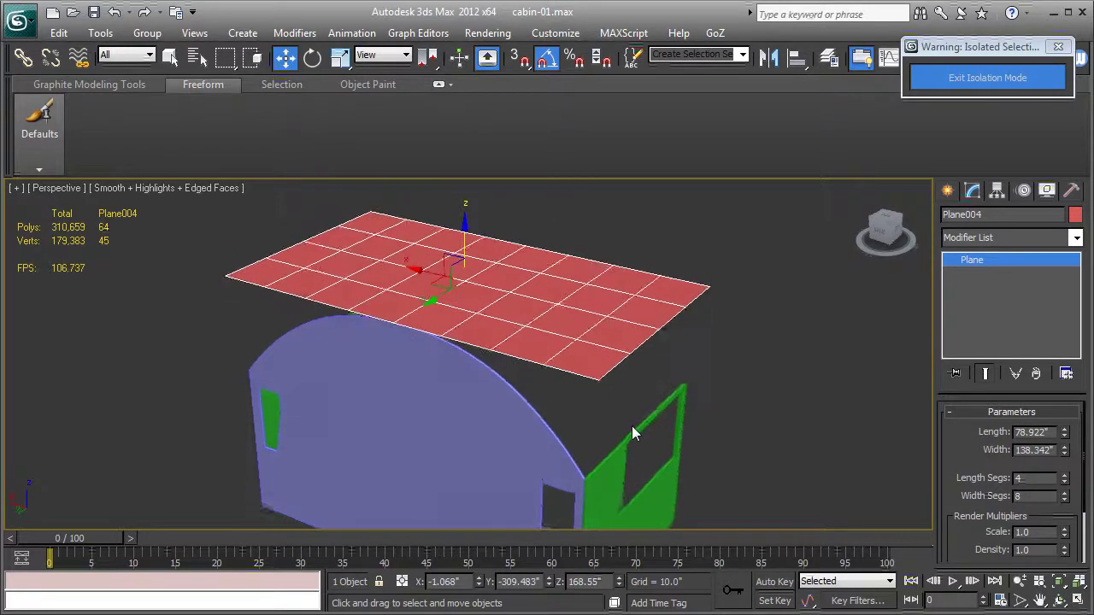
Step: Convert Plane004 to Editable Poly and add a Bend modifier
right_click(958, 259)
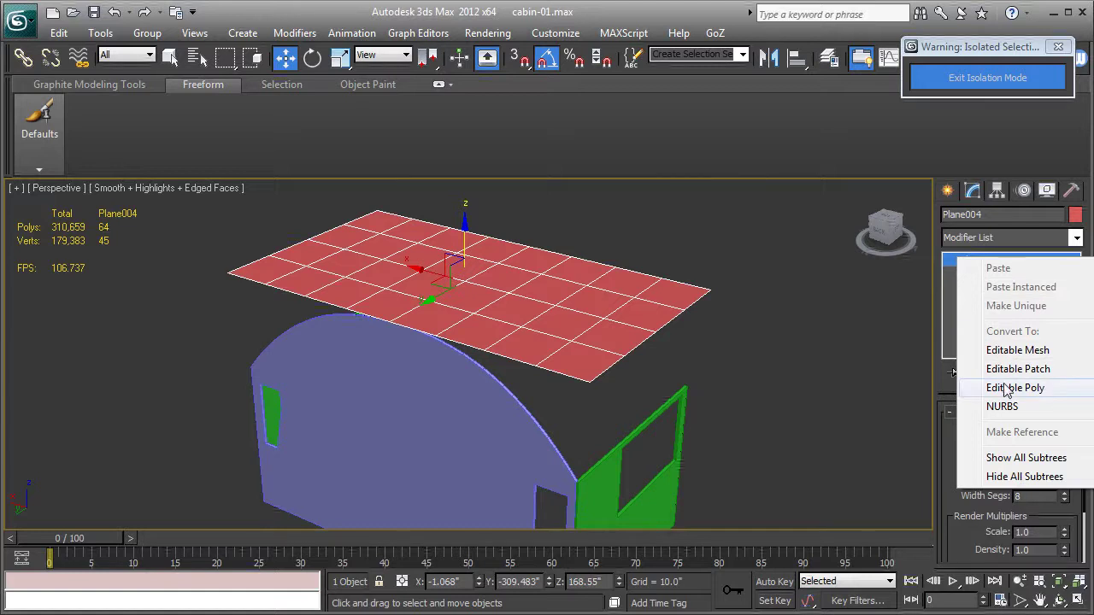
left_click(1007, 389)
left_click(970, 239)
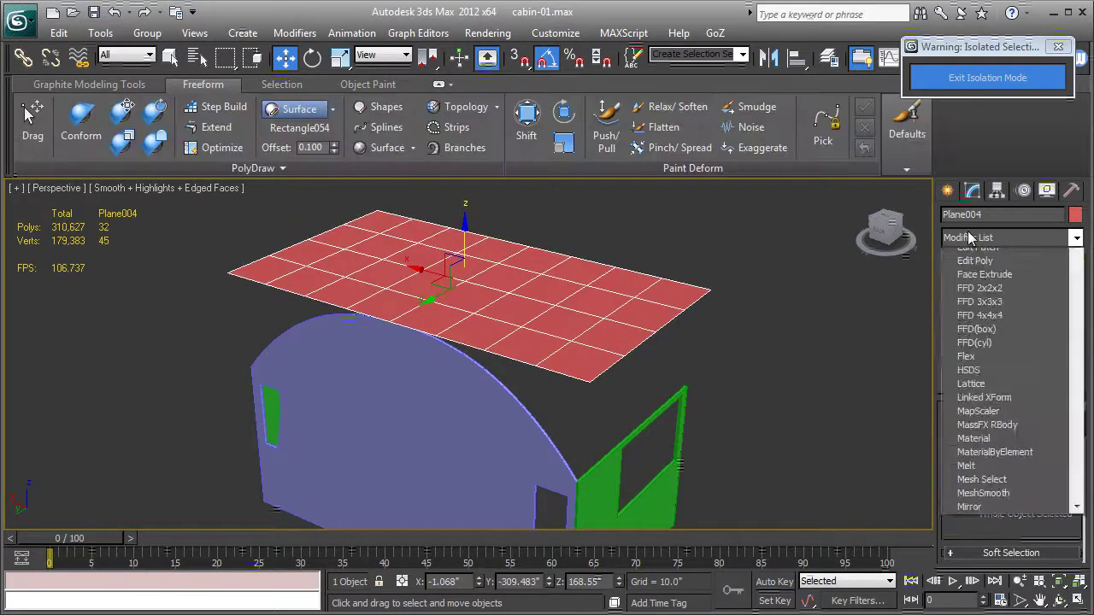
type("b")
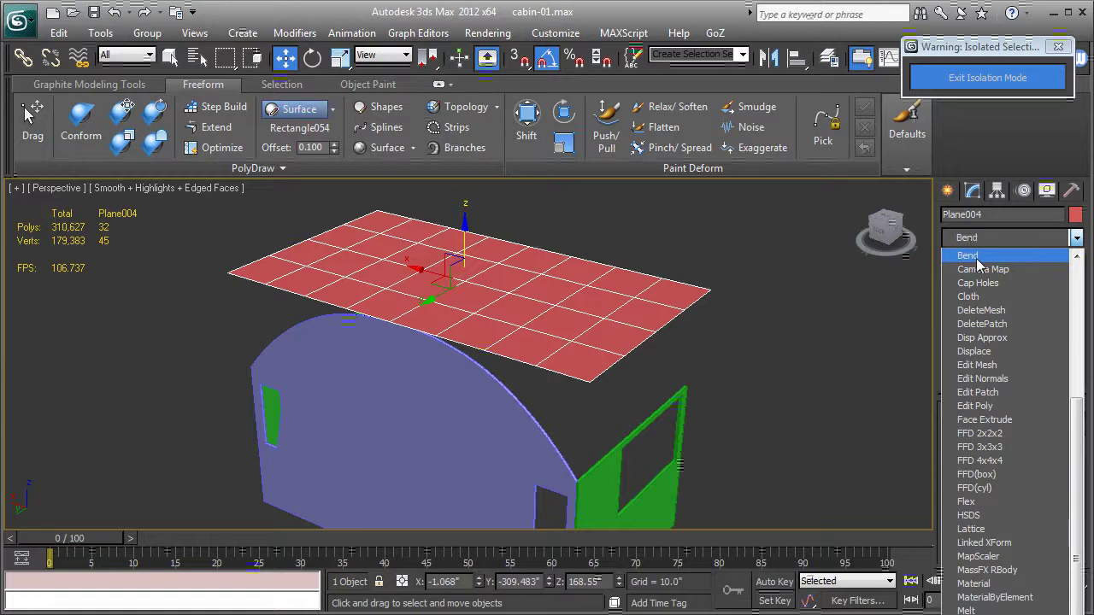
left_click(975, 258)
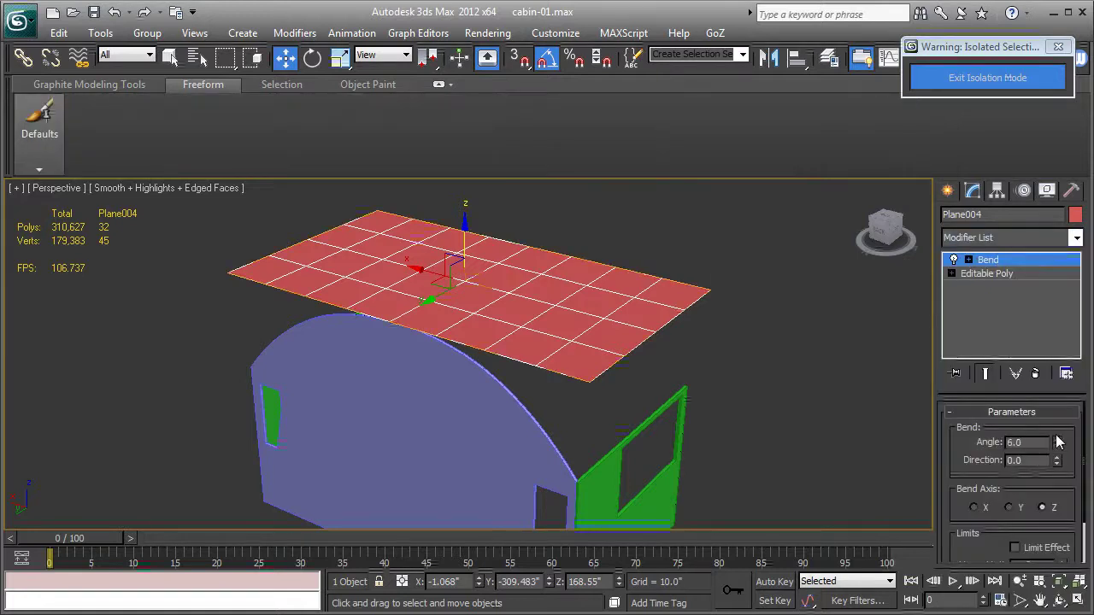
Step: Set the Bend axis to X and angle to 101.5 degrees
left_click(975, 507)
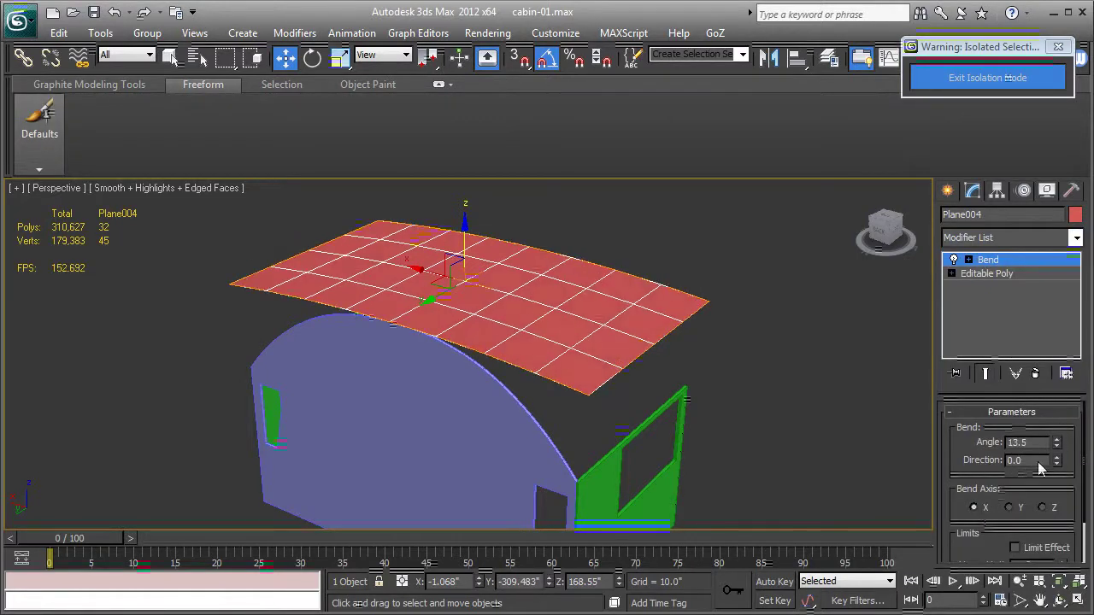
left_click(1058, 446)
left_click_drag(1058, 447, 1067, 317)
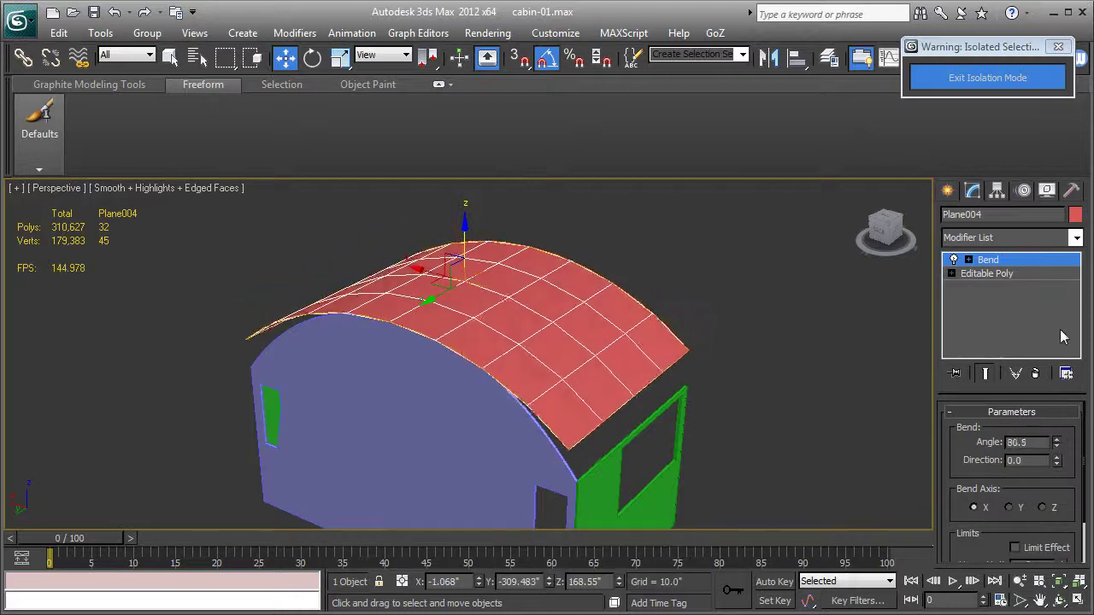
mouse_move(574, 342)
middle_mouse_down("alt")
mouse_move(370, 353)
mouse_move(388, 327)
mouse_move(377, 322)
mouse_move(421, 329)
mouse_move(379, 326)
middle_mouse_up("alt")
left_click_drag(1060, 455, 1060, 439)
mouse_move(436, 371)
middle_mouse_down("alt")
mouse_move(370, 415)
mouse_move(111, 406)
mouse_move(104, 438)
mouse_move(408, 429)
mouse_move(424, 399)
mouse_move(477, 395)
mouse_move(421, 405)
middle_mouse_up("alt")
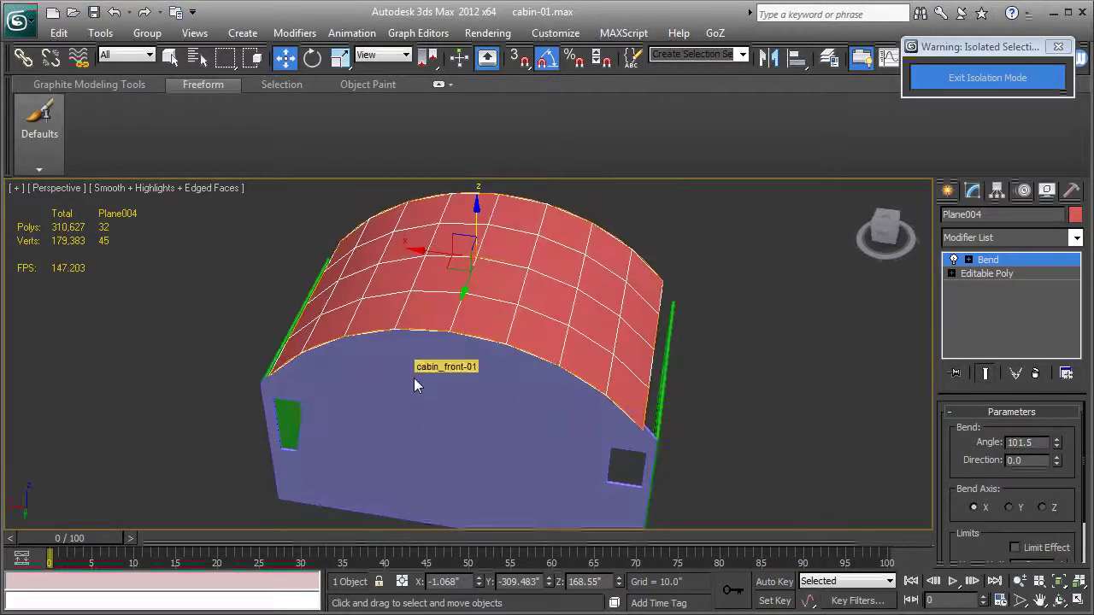
left_click(988, 239)
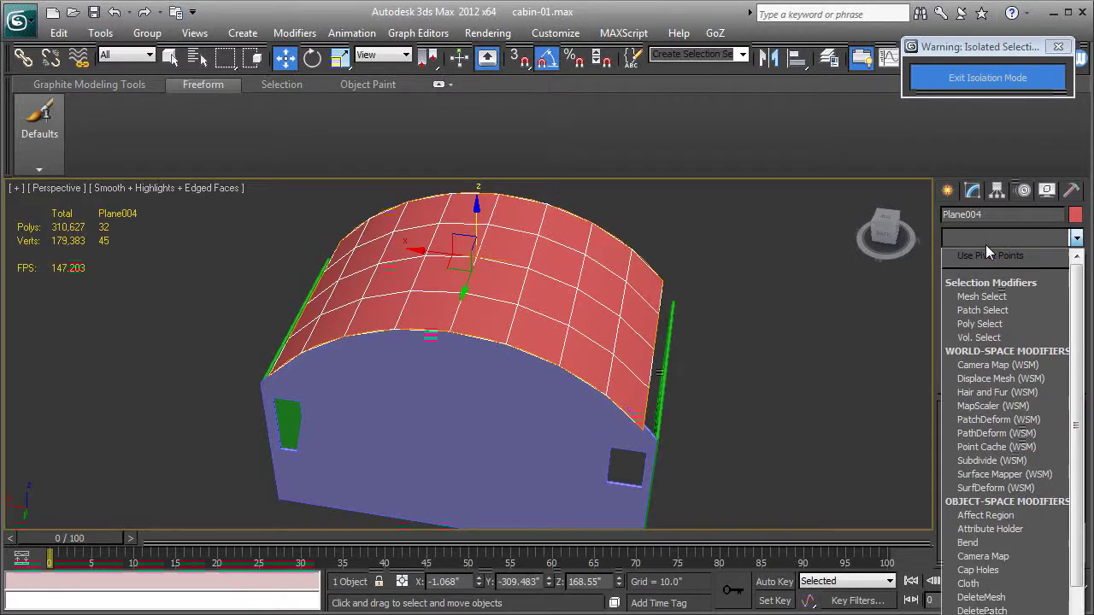
Step: Add an Edit Poly modifier and extrude the roof side edges downward
key("e")
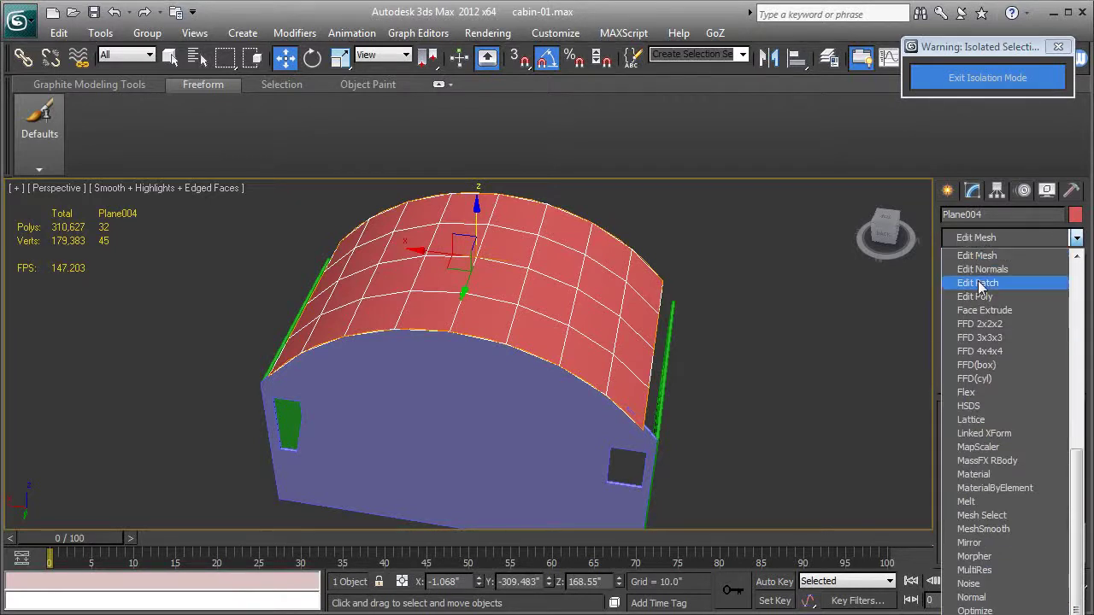
left_click(974, 297)
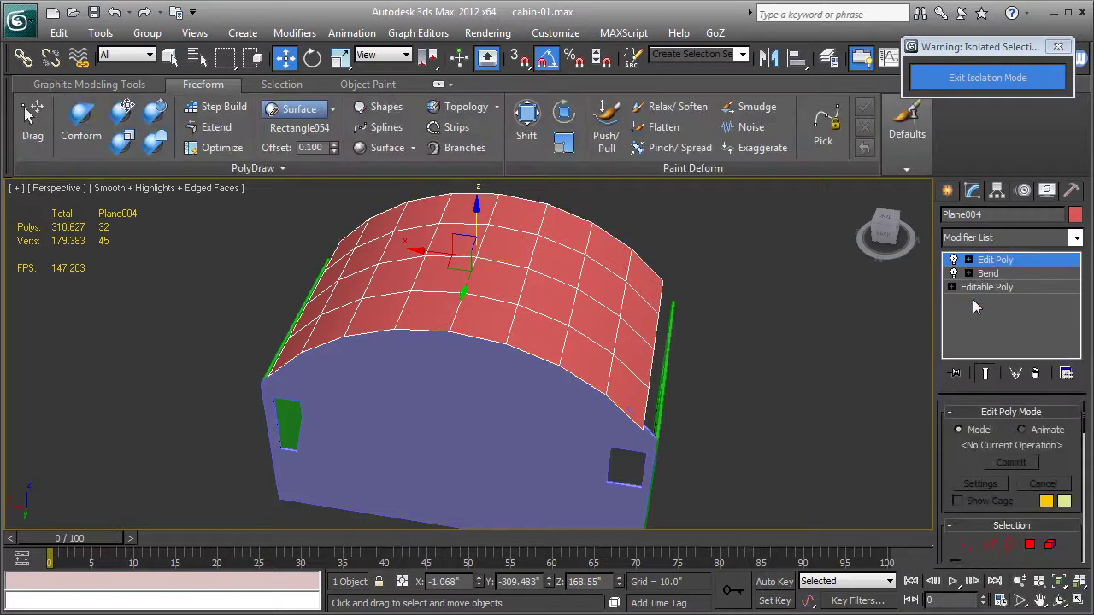
left_click(969, 260)
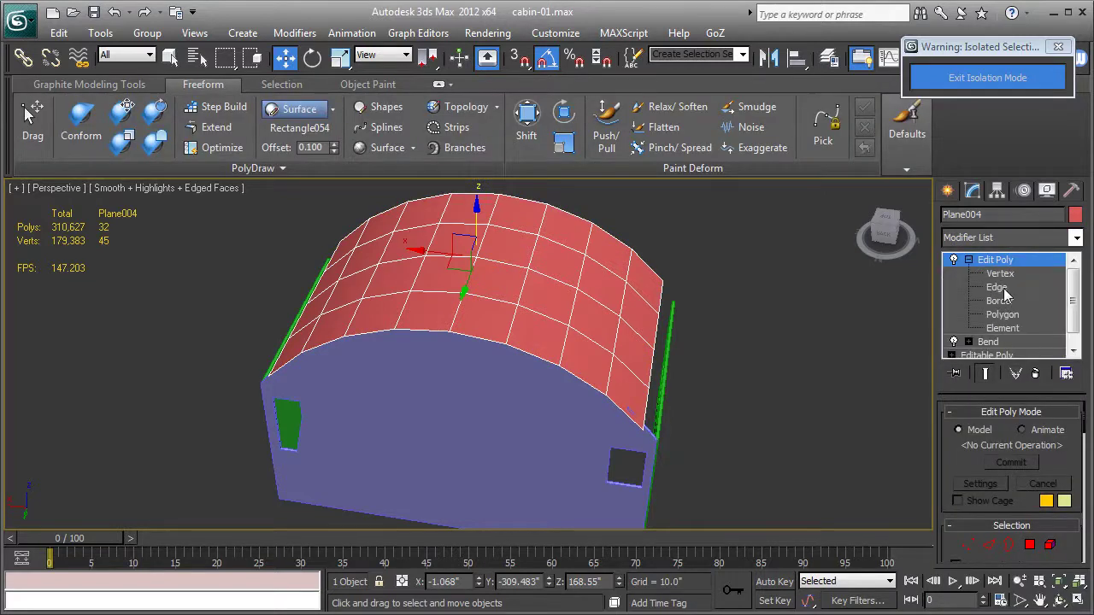
left_click(1005, 290)
left_click(665, 303)
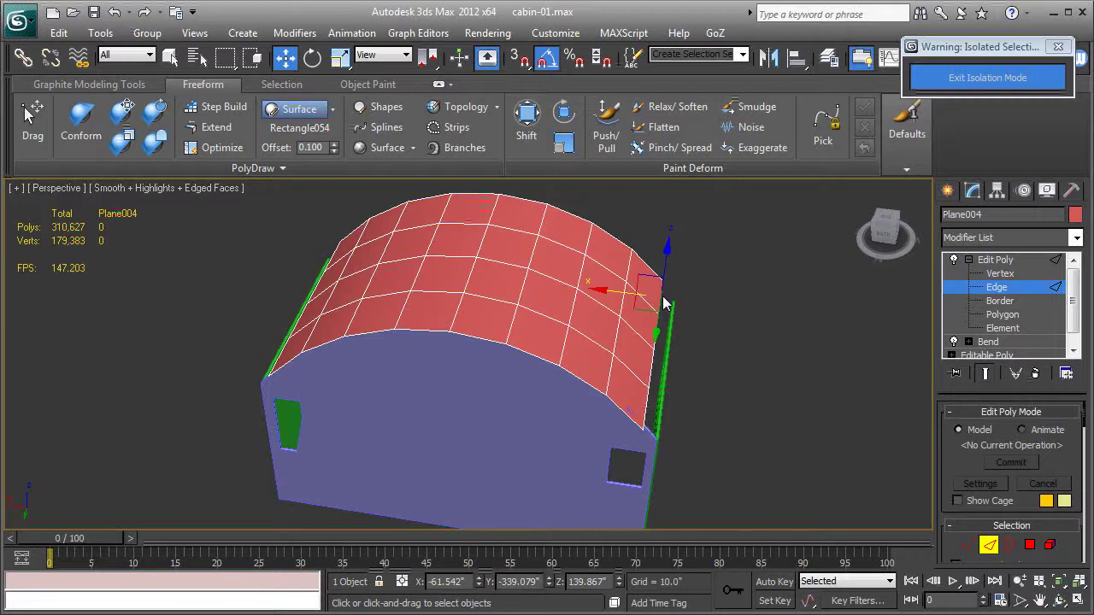
left_click_drag(665, 304, 694, 327)
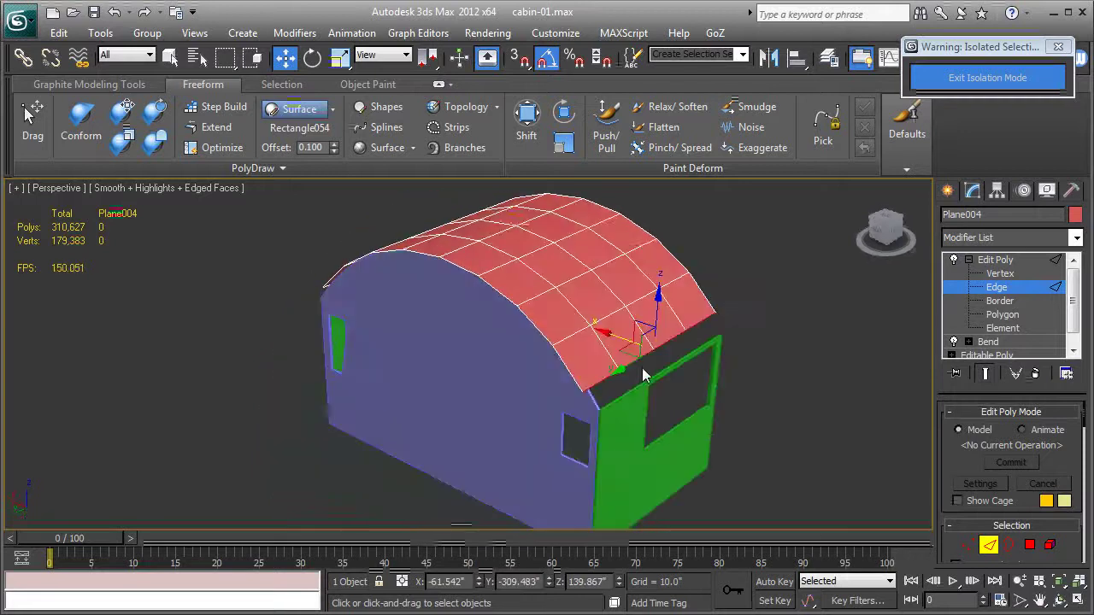
scroll(624, 373, "up", 2)
scroll(599, 374, "up", 2)
scroll(589, 376, "up", 2)
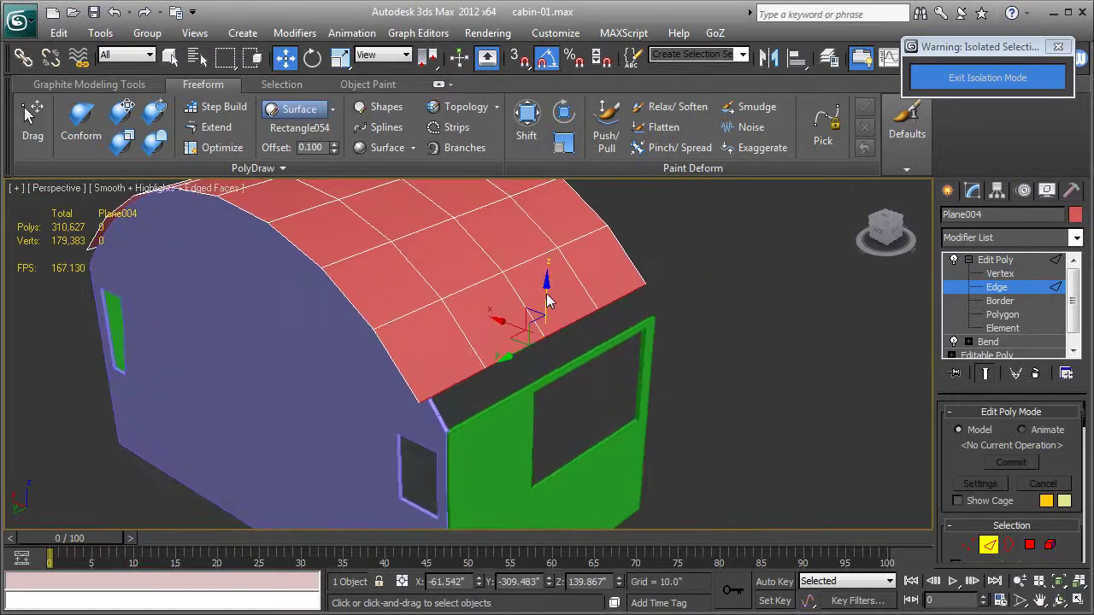
mouse_move(547, 299)
left_mouse_down("shift")
mouse_move(512, 374)
mouse_move(540, 379)
left_mouse_up("shift")
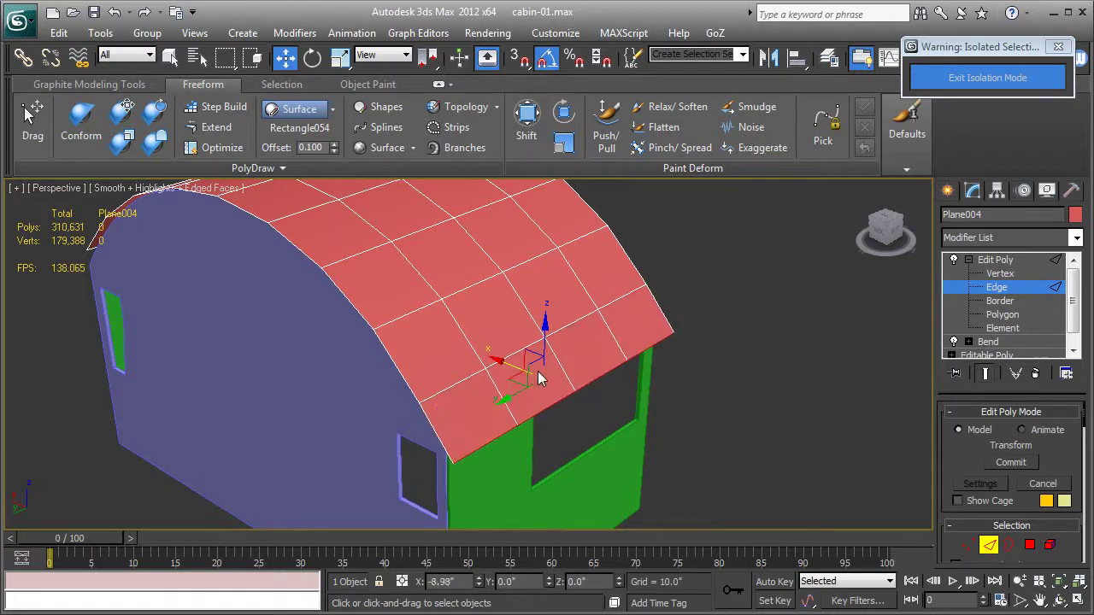
Step: Shift-drag the eave edge loop down in Z into a strip, then push it outward
mouse_move(539, 379)
middle_mouse_down("alt")
mouse_move(404, 285)
mouse_move(317, 284)
mouse_move(386, 319)
mouse_move(702, 347)
mouse_move(793, 383)
mouse_move(654, 327)
mouse_move(507, 350)
mouse_move(417, 332)
mouse_move(774, 265)
middle_mouse_up("alt")
left_click(630, 324)
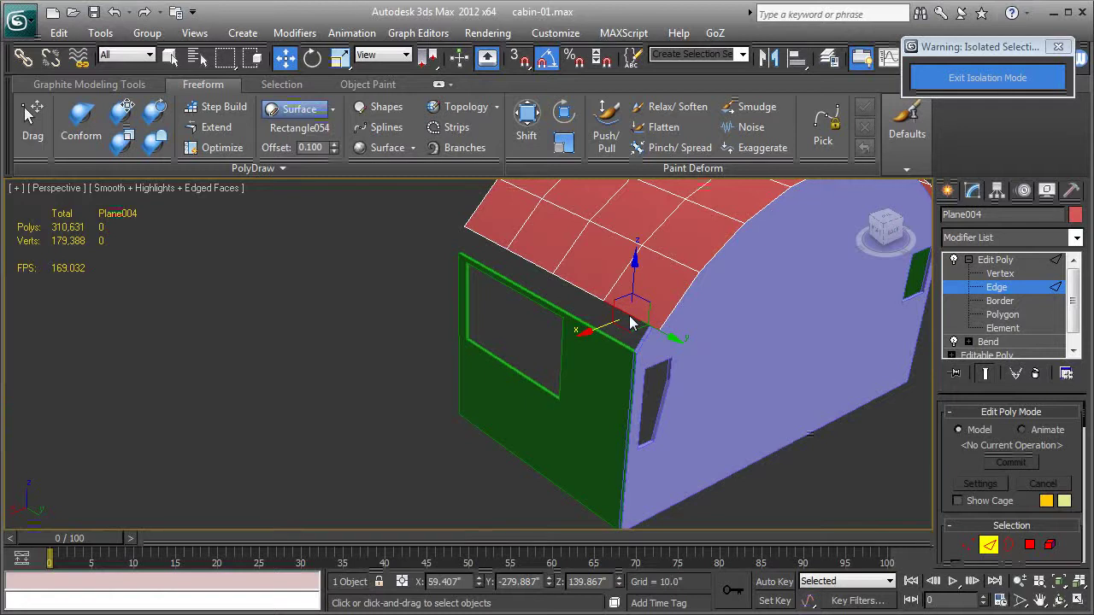
double_click(629, 316)
left_click_drag(554, 252, 545, 295, "shift")
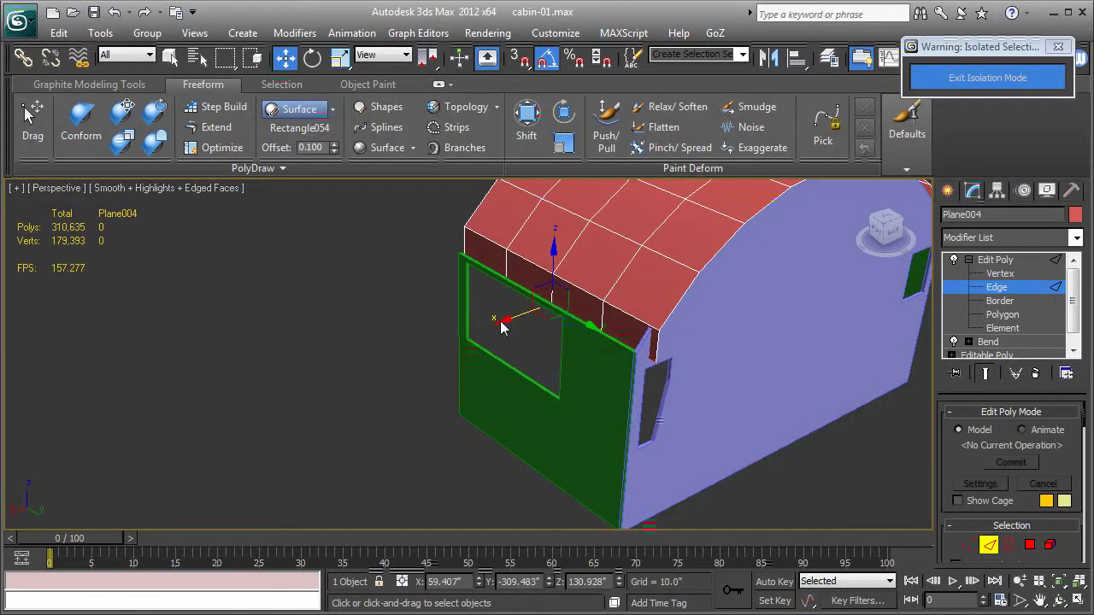
left_click_drag(502, 327, 483, 330)
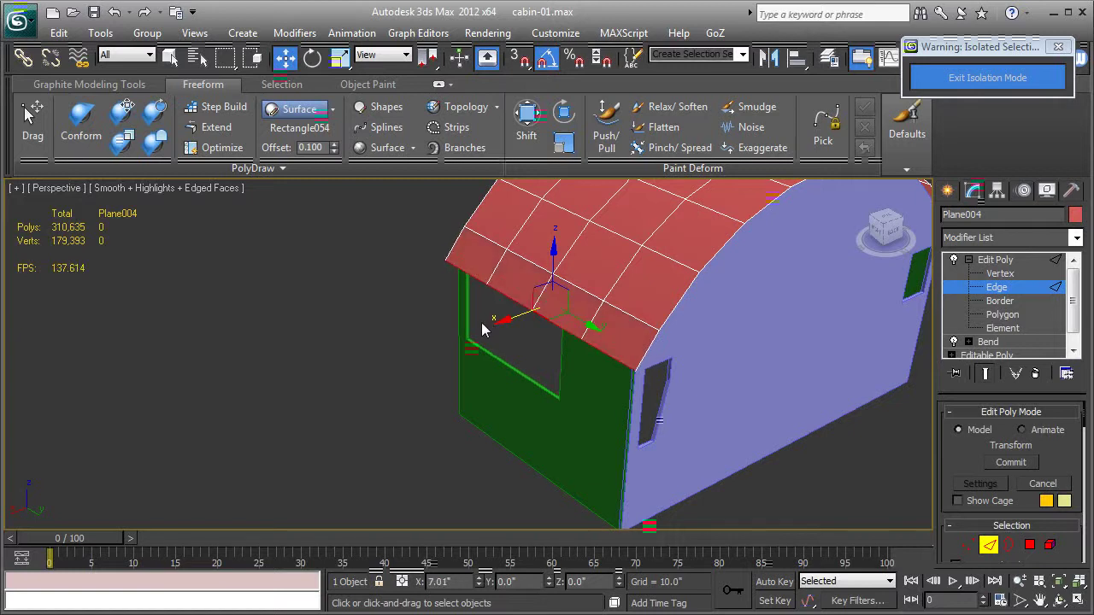
mouse_move(776, 313)
middle_mouse_down("alt")
mouse_move(636, 361)
mouse_move(678, 366)
mouse_move(538, 369)
mouse_move(555, 378)
mouse_move(569, 365)
mouse_move(550, 342)
mouse_move(679, 347)
mouse_move(663, 325)
mouse_move(683, 359)
middle_mouse_up("alt")
Step: Chamfer the selected roof eave edges by 1.543
left_click(724, 397)
mouse_move(725, 397)
middle_mouse_down("alt")
mouse_move(636, 377)
mouse_move(400, 412)
middle_mouse_up("alt")
left_click(397, 422)
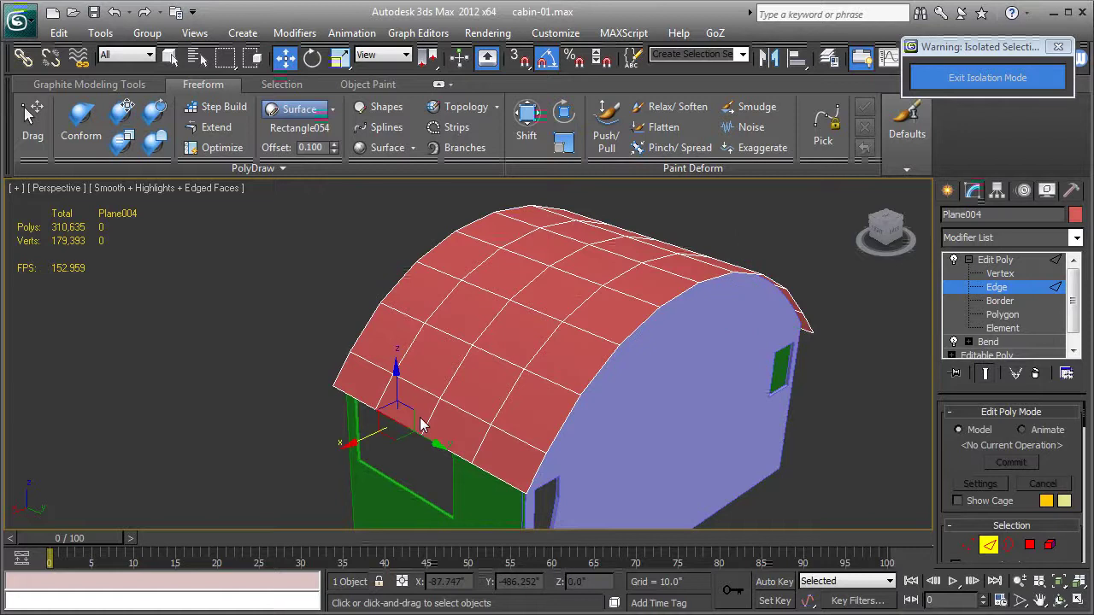
left_click(423, 420)
middle_click_drag(467, 443, 459, 414, "alt")
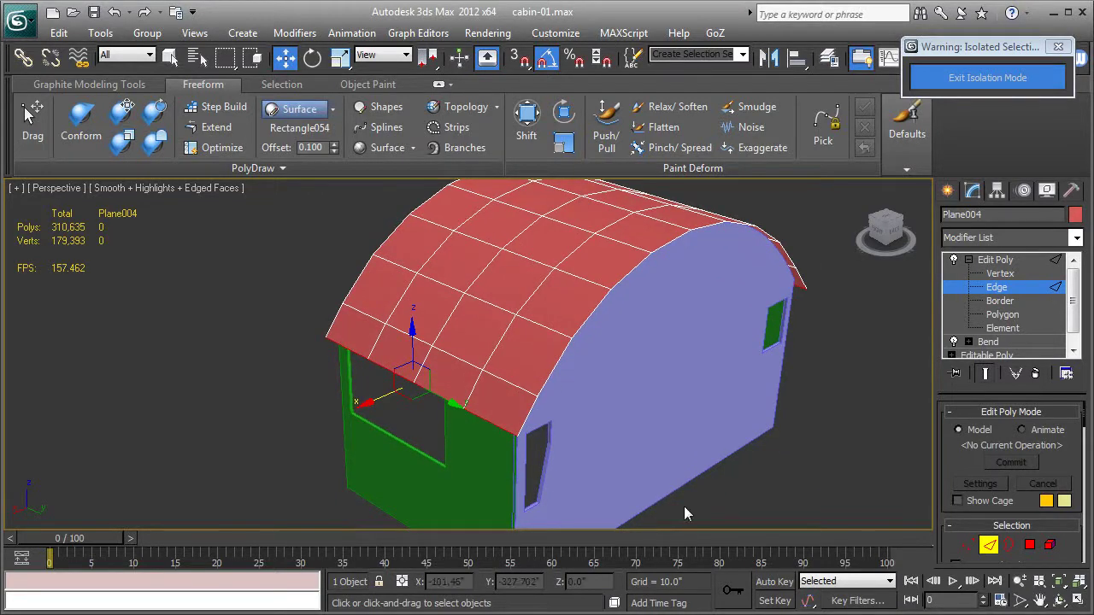
mouse_move(659, 466)
middle_mouse_down("alt")
mouse_move(702, 466)
mouse_move(676, 471)
middle_mouse_up("alt")
scroll(1005, 478, "down", 2)
scroll(962, 452, "down", 3)
scroll(985, 476, "down", 3)
scroll(991, 477, "down", 2)
left_click(1002, 492)
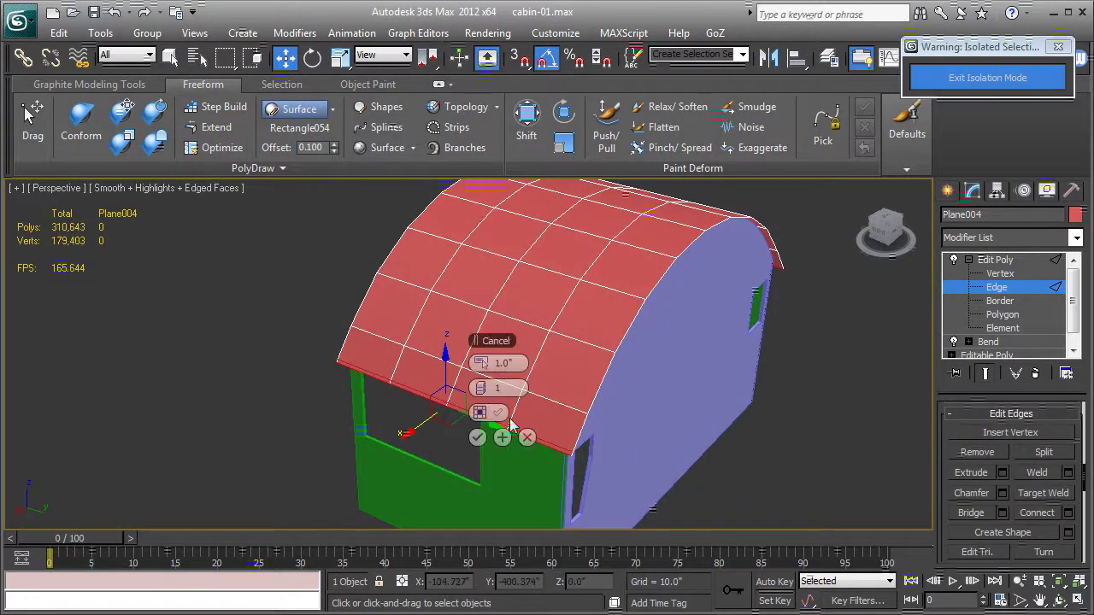
left_click_drag(481, 365, 493, 366)
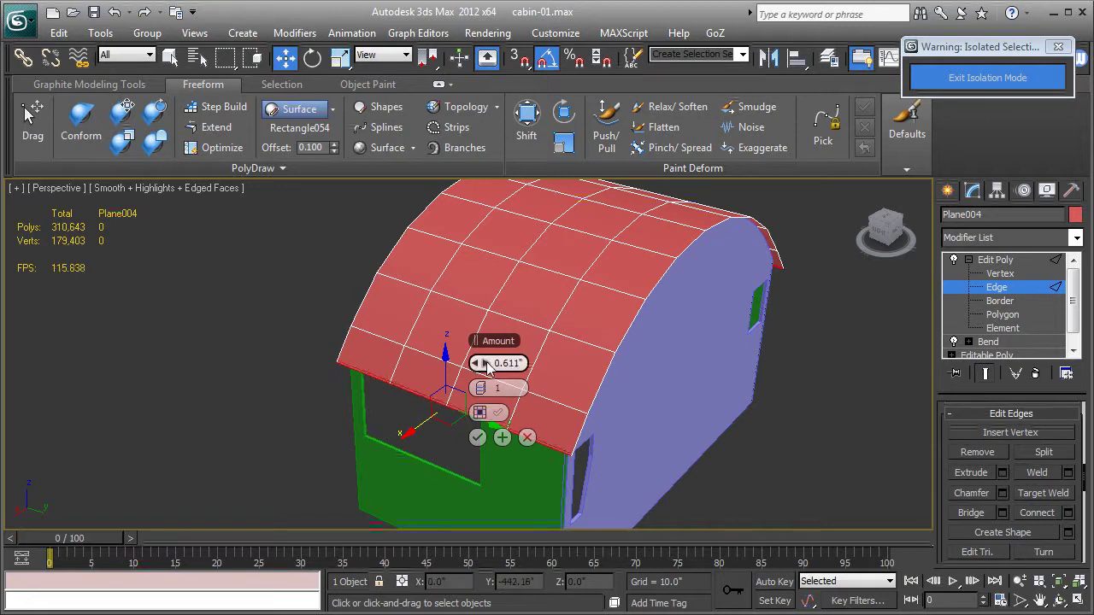
left_click(478, 438)
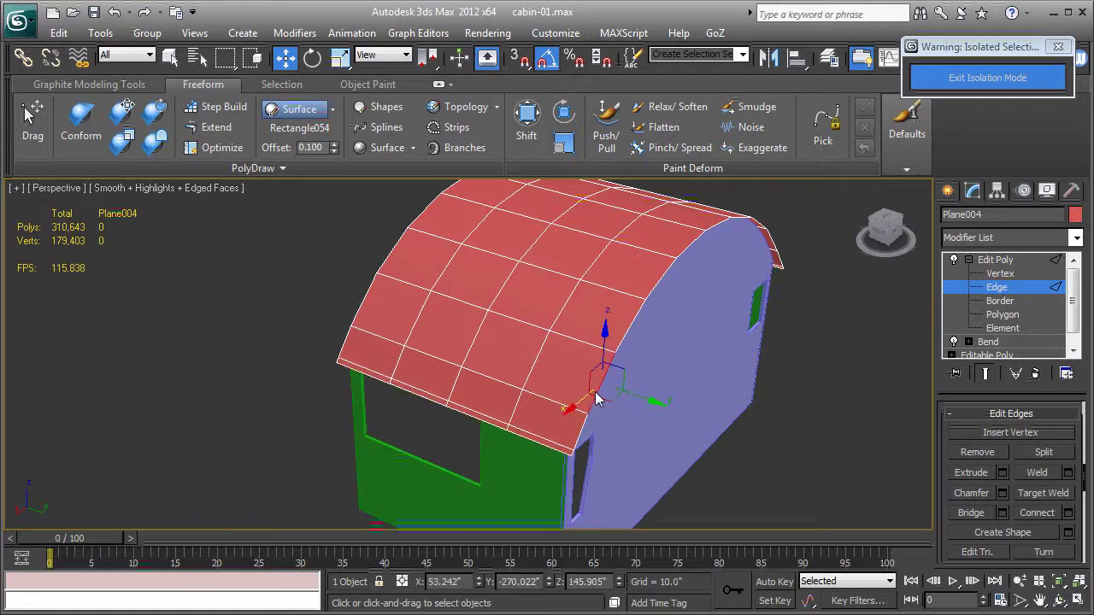
Step: Chamfer the arched edge where roof meets wall by the same amount
left_click(596, 408)
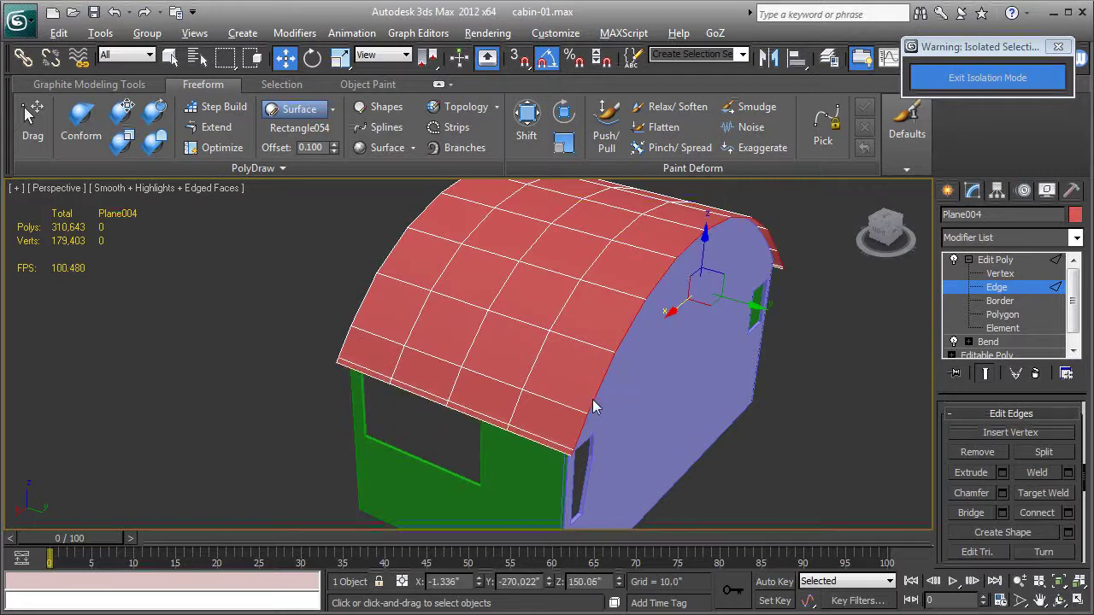
left_click(1001, 493)
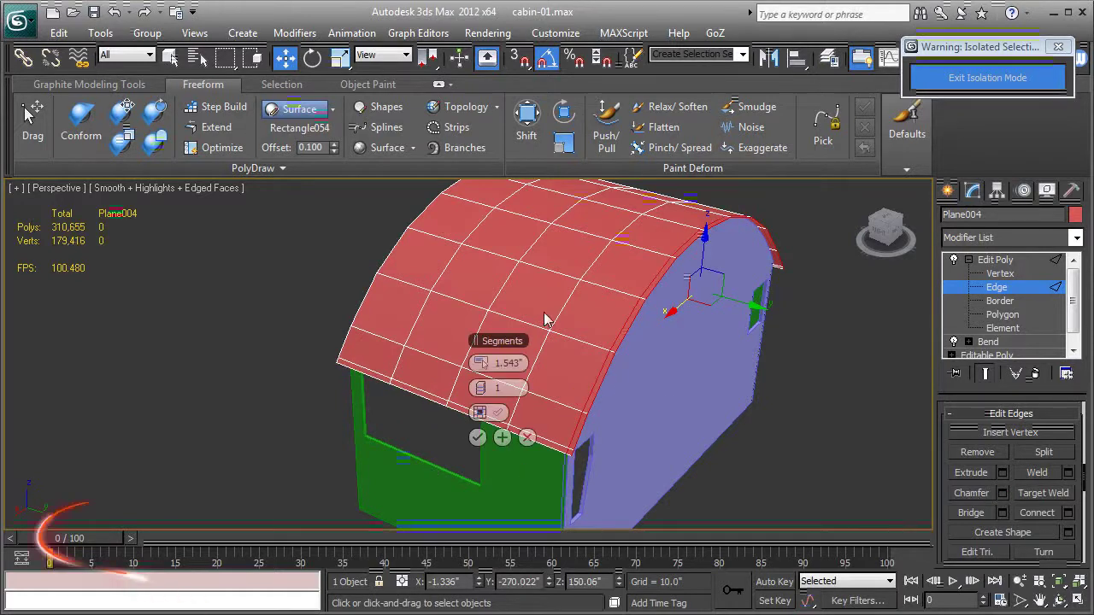
left_click(477, 439)
mouse_move(343, 377)
middle_mouse_down("alt")
mouse_move(549, 363)
mouse_move(626, 369)
mouse_move(525, 296)
mouse_move(540, 381)
middle_mouse_up("alt")
scroll(526, 297, "down", 3)
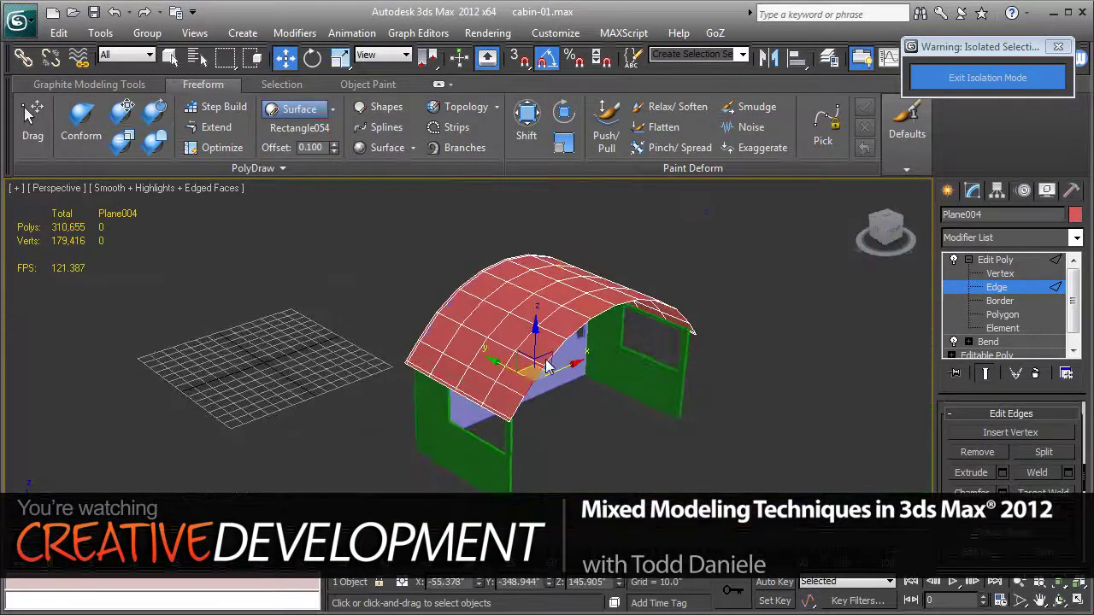
Step: Select the roof's end edges along its border
left_click(574, 339)
left_click(602, 321, "ctrl")
middle_click_drag(603, 320, 680, 380, "alt")
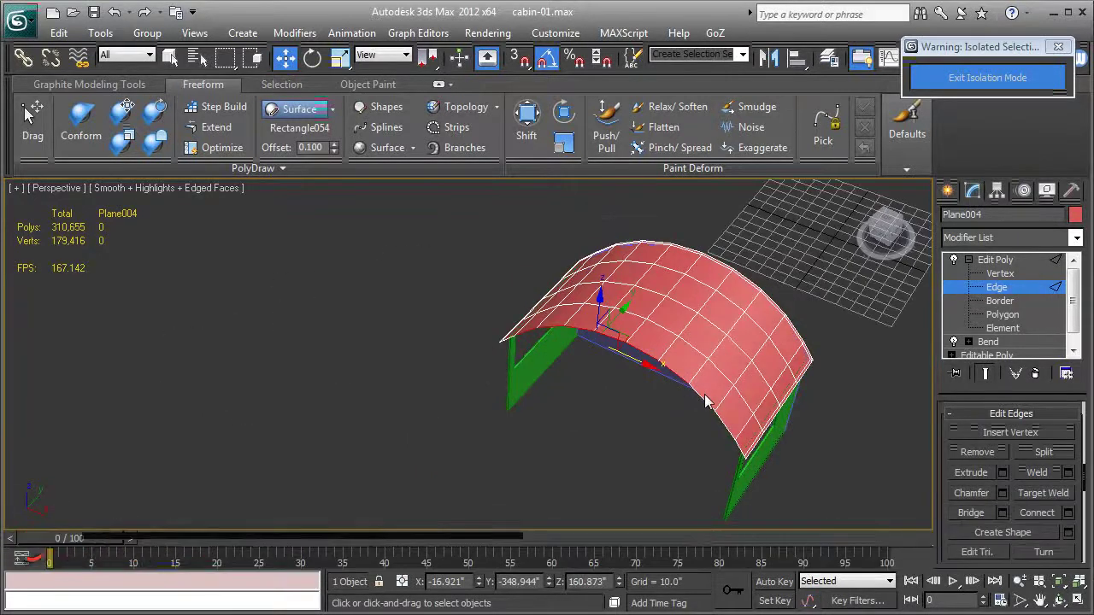
left_click(702, 397)
left_click(723, 429, "ctrl")
mouse_move(569, 426)
middle_mouse_down("alt")
mouse_move(720, 380)
mouse_move(683, 395)
mouse_move(682, 372)
mouse_move(638, 370)
middle_mouse_up("alt")
key("alt")
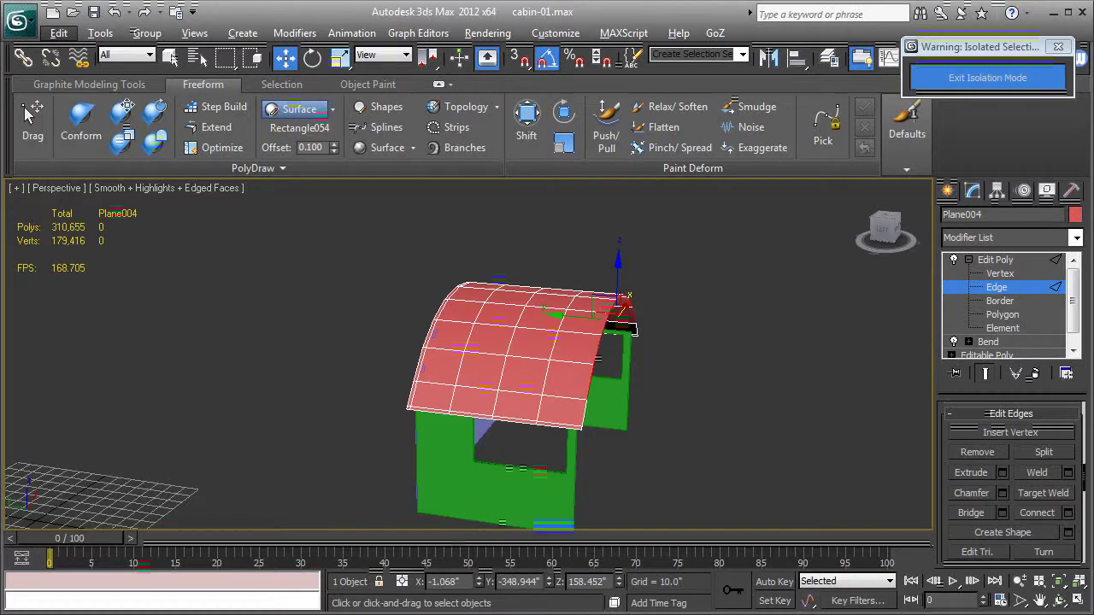
key("alt")
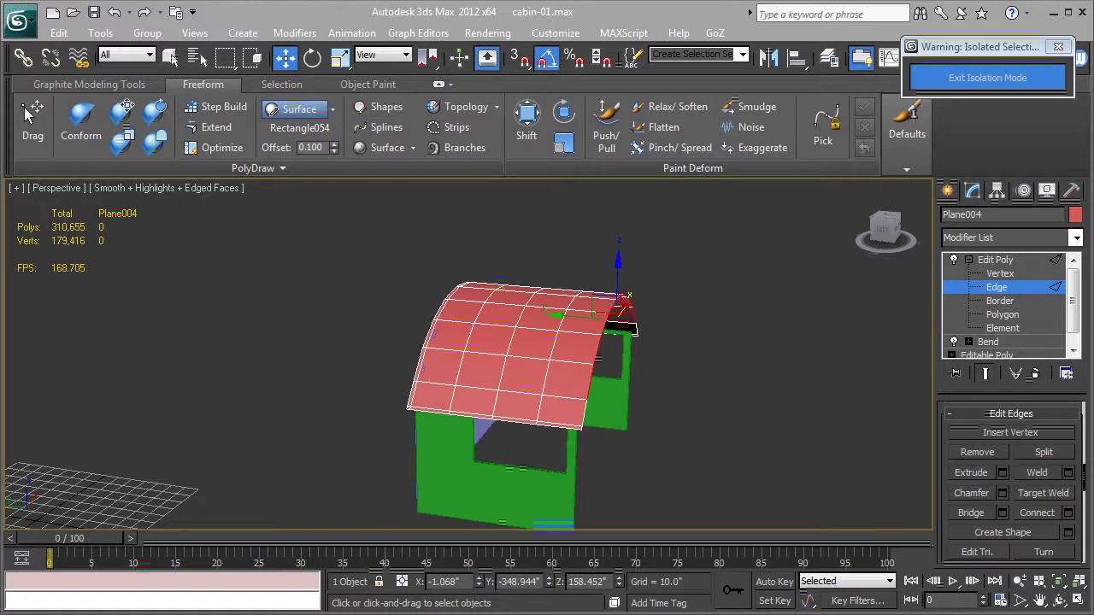
Step: Extrude the selected end edges outward into a new overhang strip of polygons
middle_click_drag(663, 343, 609, 344, "alt")
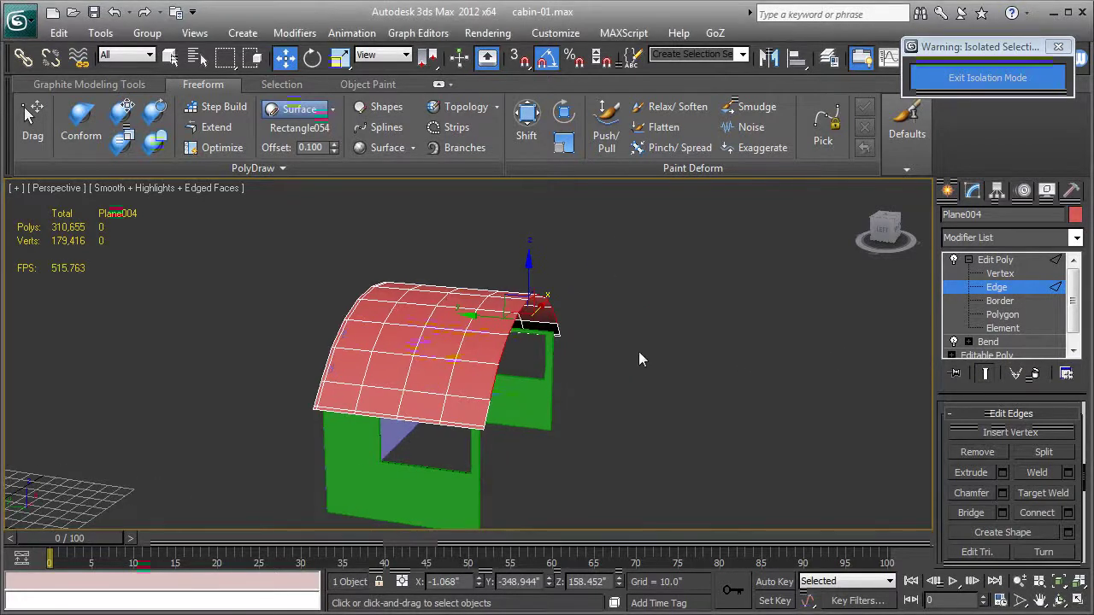
middle_click_drag(469, 354, 504, 346, "alt")
scroll(512, 344, "up", 3)
scroll(518, 341, "up", 2)
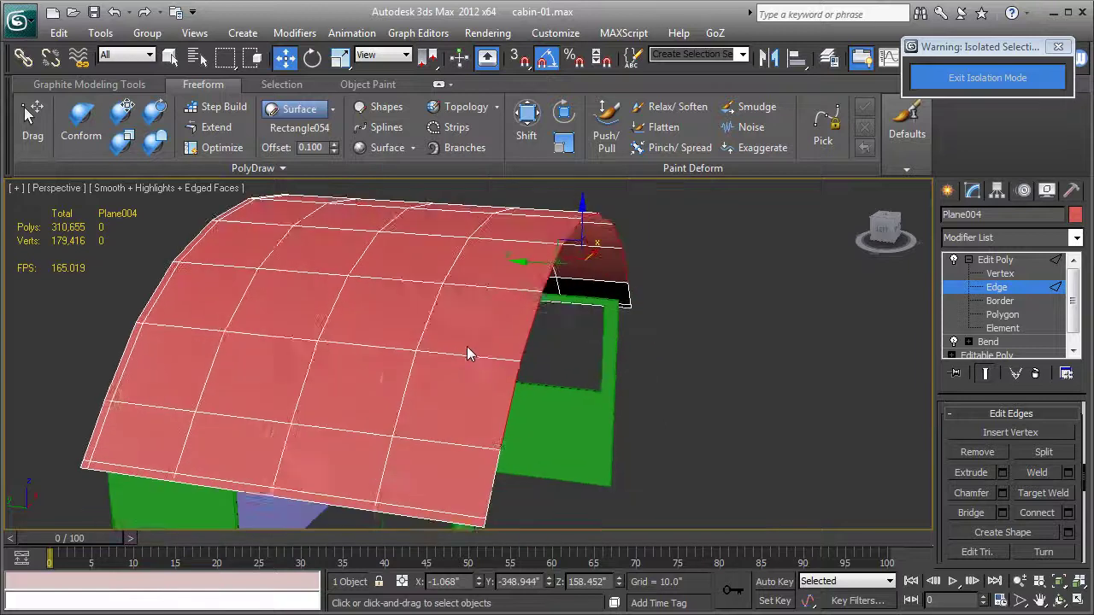
scroll(481, 355, "up", 2)
scroll(481, 355, "down", 4)
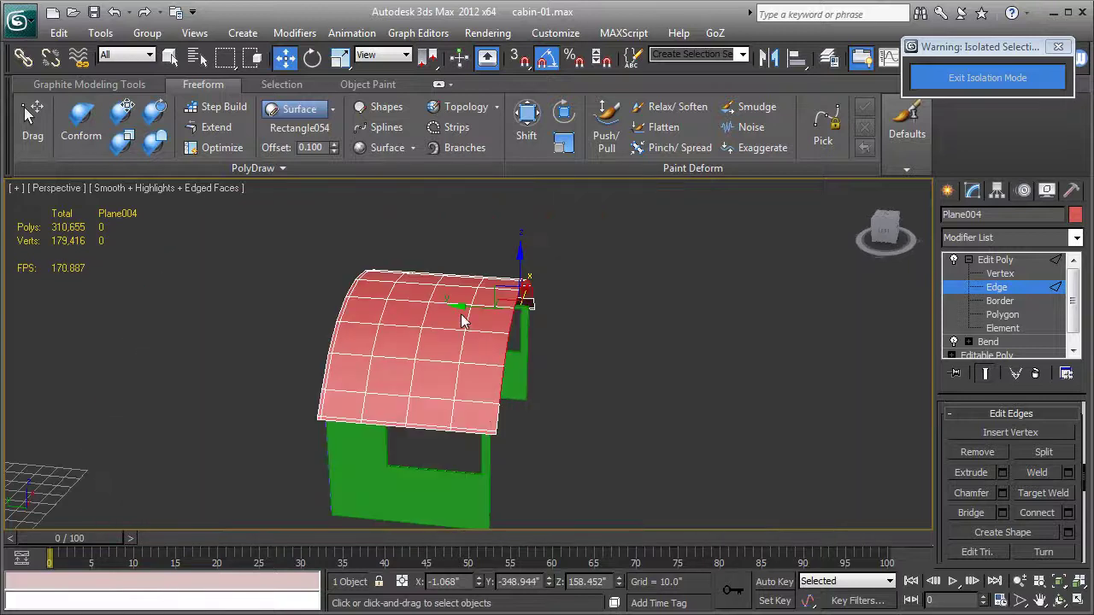
left_click_drag(456, 315, 494, 315, "shift")
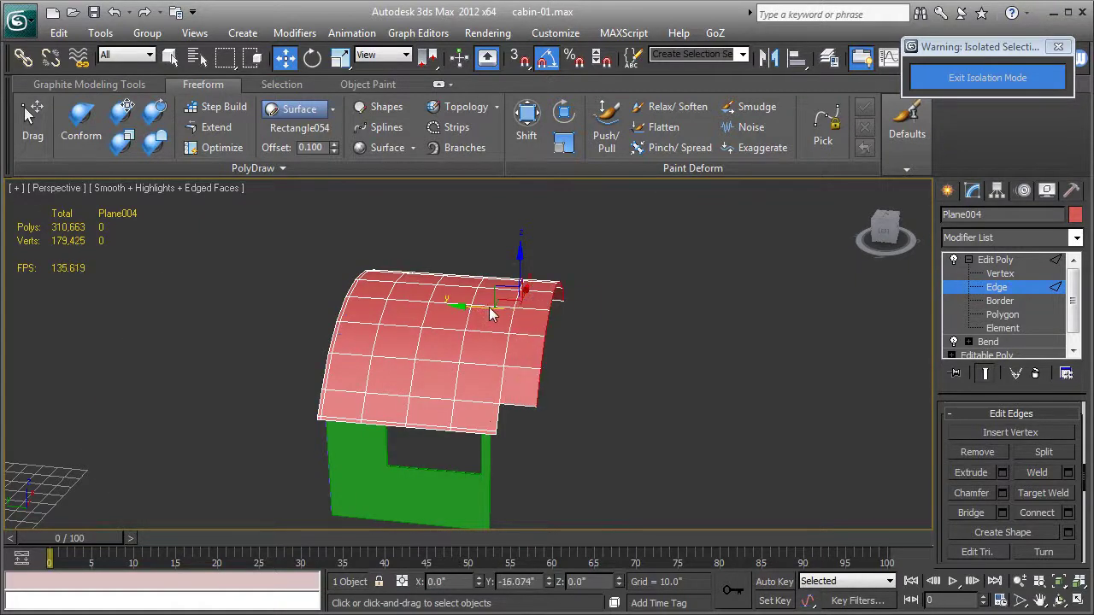
left_click_drag(493, 314, 544, 314, "shift")
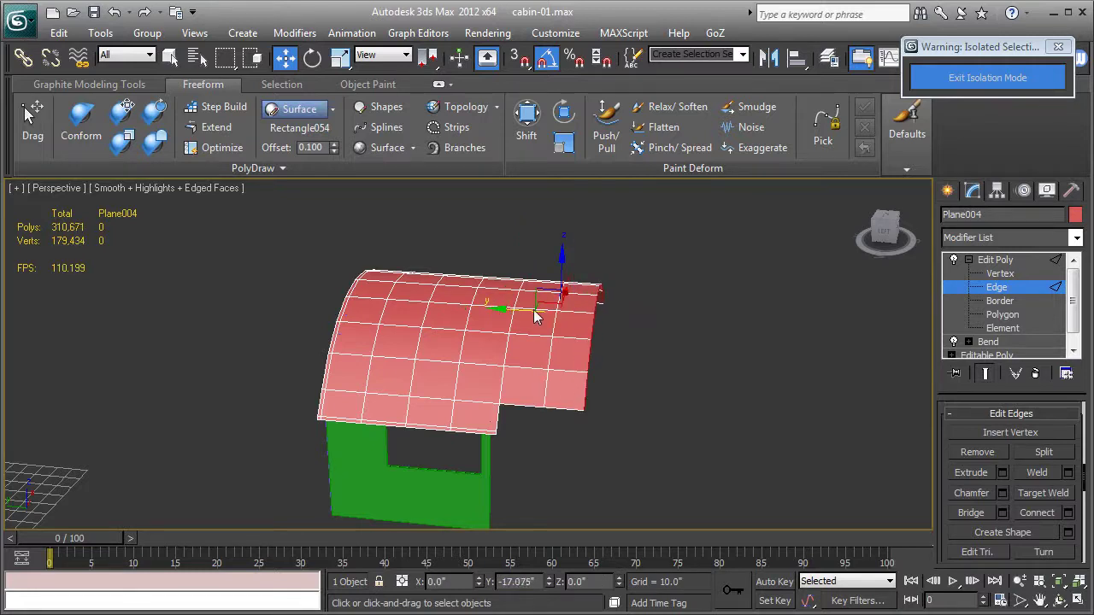
scroll(579, 362, "up", 2)
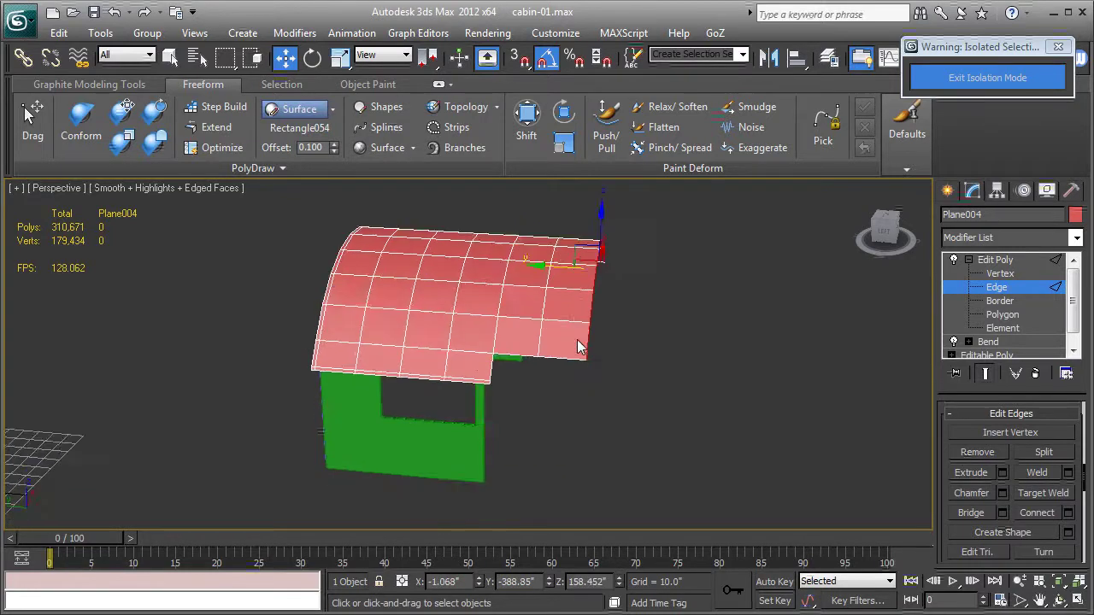
scroll(578, 350, "up", 4)
Step: Select the corner vertices of the roof extension at Vertex level
left_click(998, 273)
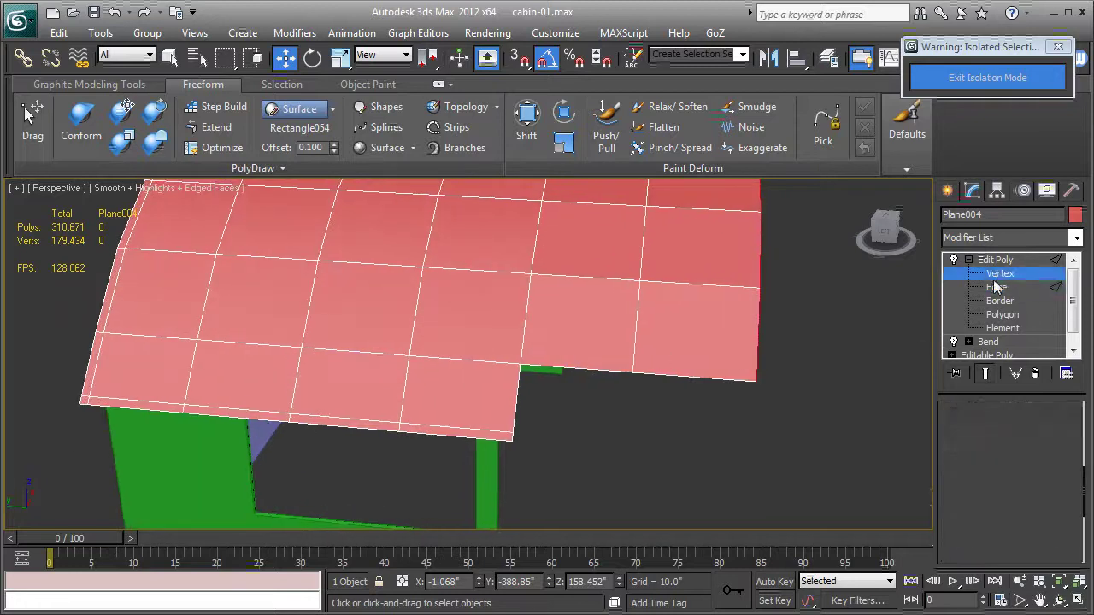
left_click_drag(594, 446, 789, 357)
scroll(630, 380, "down", 5)
scroll(688, 401, "down", 2)
middle_click_drag(605, 421, 548, 504, "alt")
left_click_drag(592, 477, 583, 474, "ctrl")
mouse_move(583, 473)
middle_mouse_down("alt")
mouse_move(544, 446)
mouse_move(653, 418)
middle_mouse_up("alt")
scroll(650, 444, "up", 3)
mouse_move(645, 464)
middle_mouse_down()
mouse_move(644, 354)
mouse_move(667, 347)
middle_mouse_up()
scroll(979, 523, "down", 1)
scroll(972, 500, "down", 2)
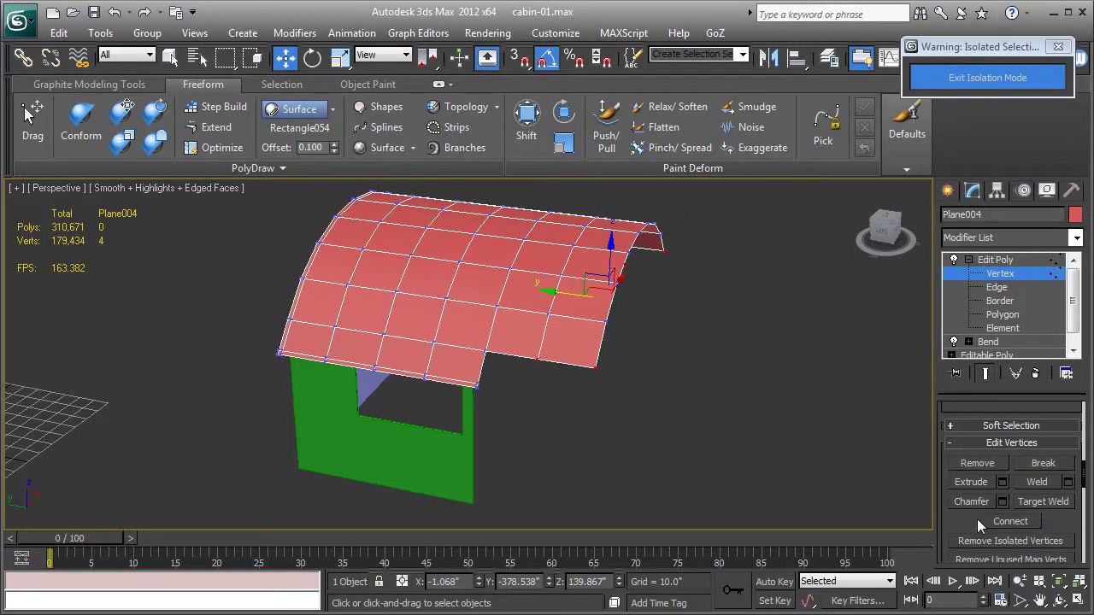
scroll(954, 524, "down", 3)
scroll(959, 478, "down", 2)
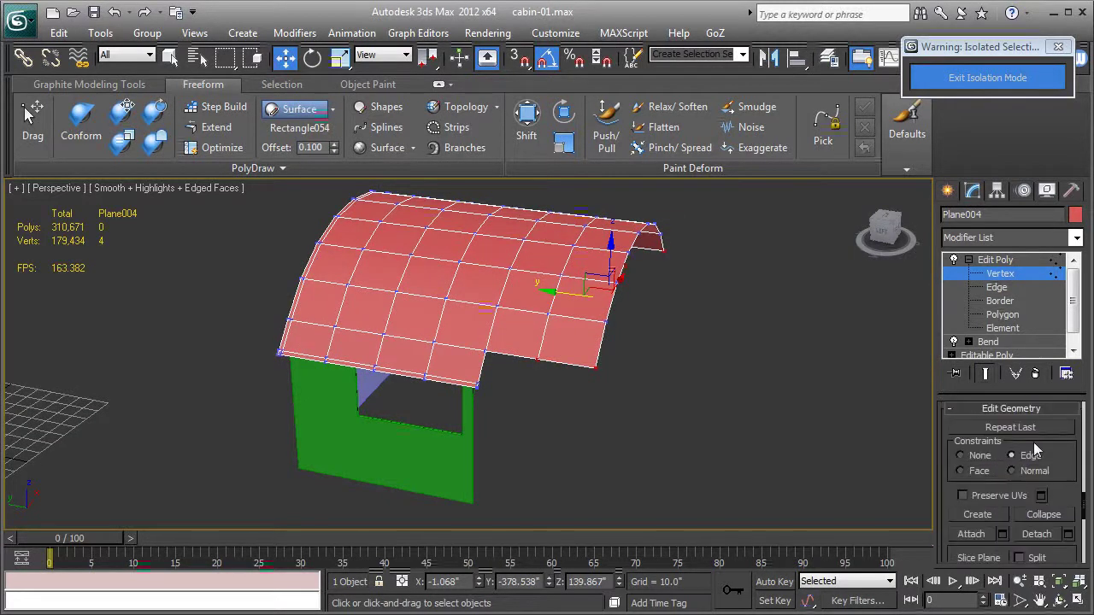
Step: Uniformly scale the selected corner vertices slightly inward to narrow the extension's end
left_click(339, 57)
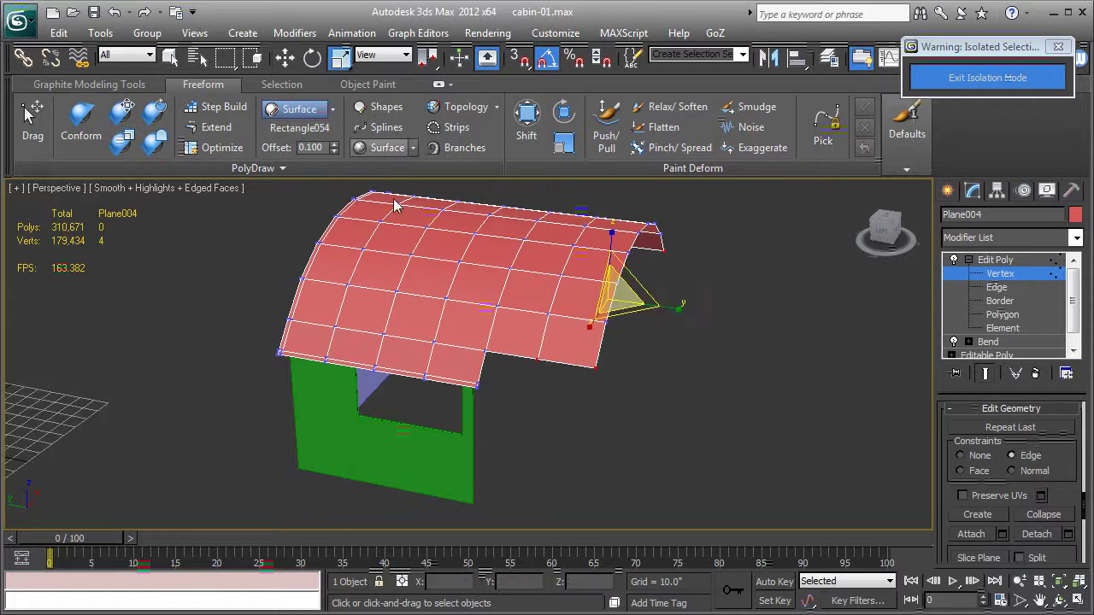
mouse_move(472, 322)
middle_mouse_down("alt")
mouse_move(512, 403)
mouse_move(563, 337)
middle_mouse_up("alt")
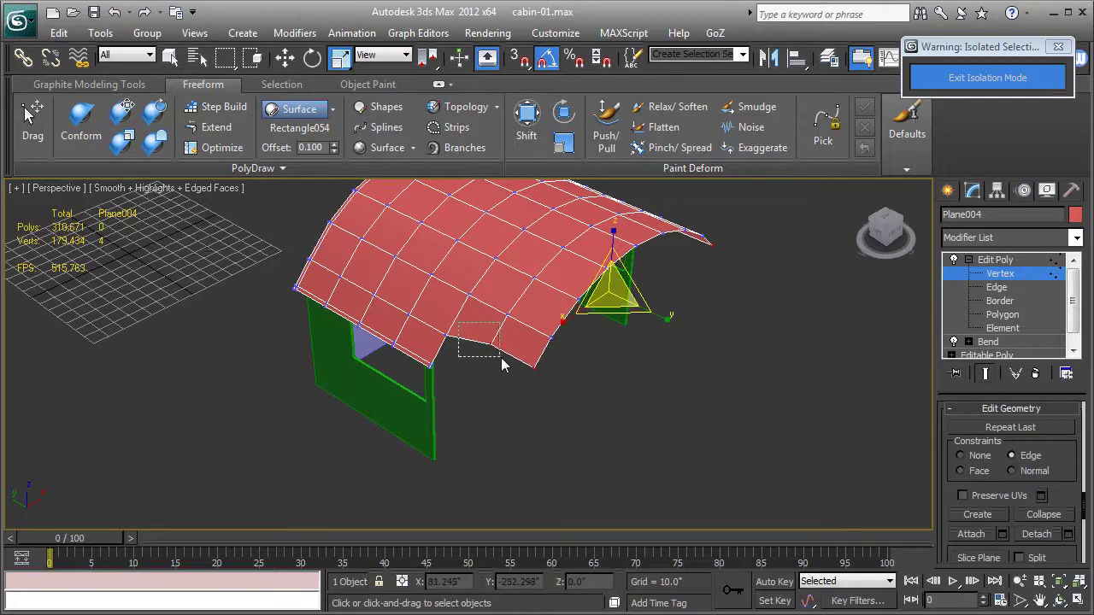
mouse_move(503, 365)
middle_mouse_down("alt")
mouse_move(424, 373)
mouse_move(742, 280)
mouse_move(531, 318)
mouse_move(535, 291)
mouse_move(594, 267)
middle_mouse_up("alt")
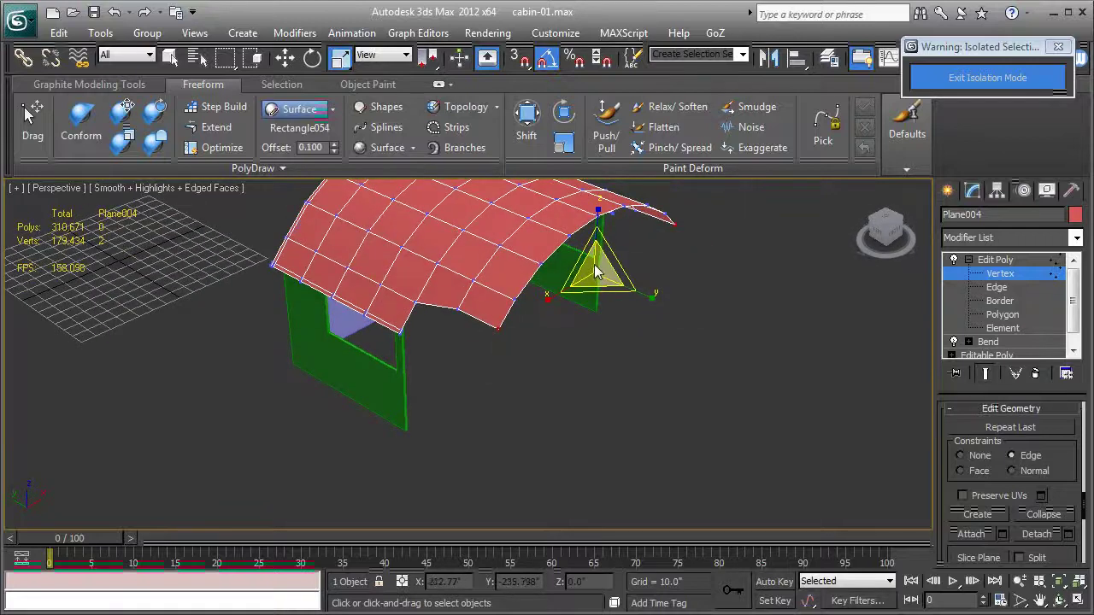
left_click_drag(595, 269, 554, 295)
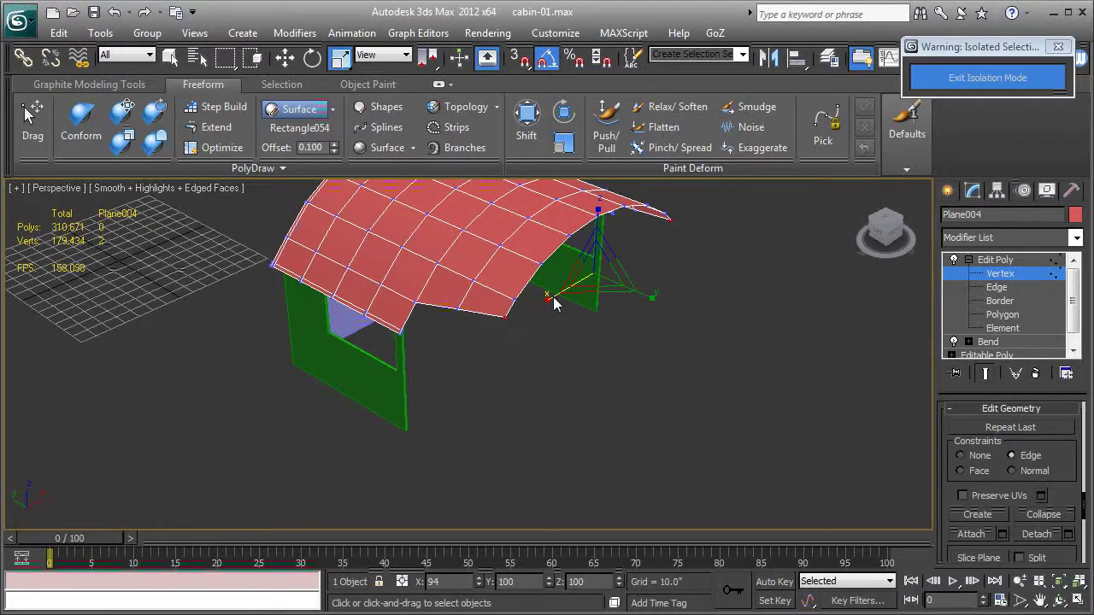
mouse_move(553, 303)
middle_mouse_down("alt")
mouse_move(654, 316)
mouse_move(589, 375)
mouse_move(814, 341)
middle_mouse_up("alt")
left_click(994, 260)
mouse_move(552, 368)
middle_mouse_down("alt")
mouse_move(628, 356)
mouse_move(620, 374)
middle_mouse_up("alt")
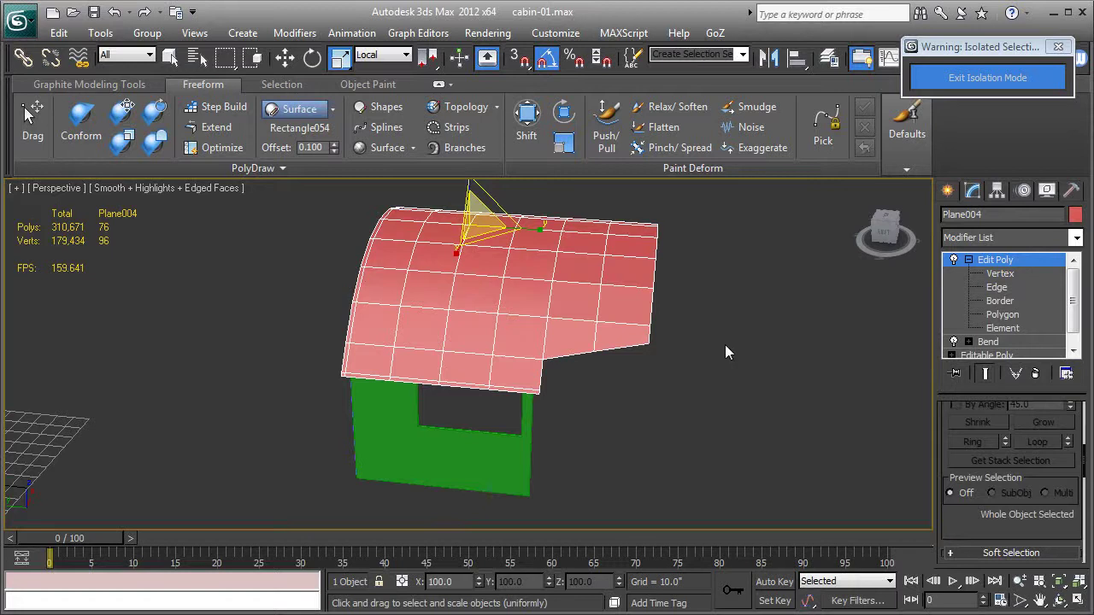
Step: Select the border edges around the roof extension's corner at Edge level
left_click(994, 288)
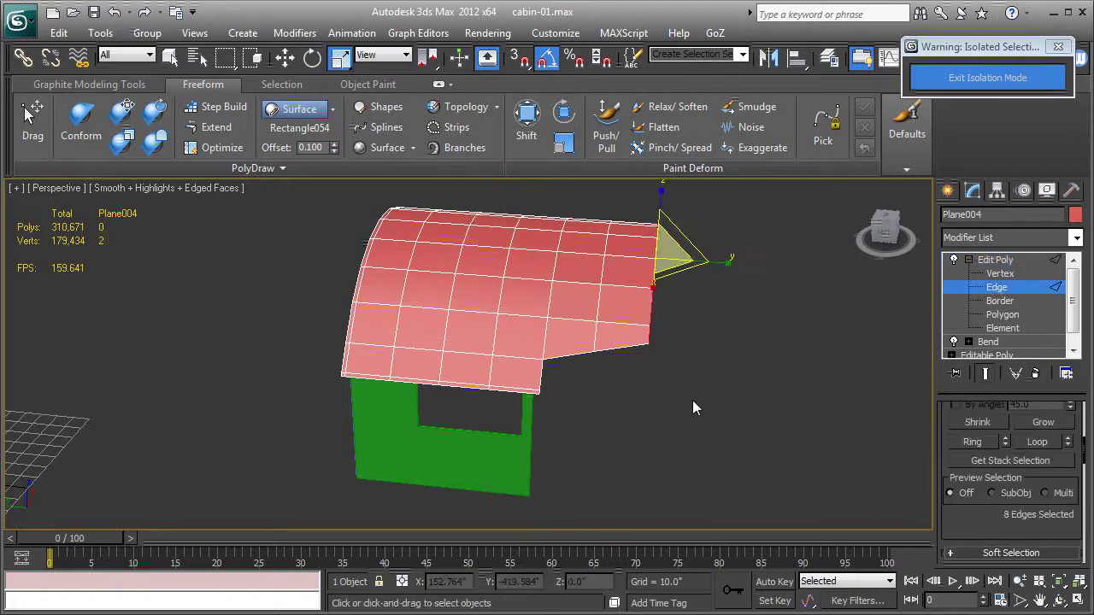
middle_click_drag(692, 400, 659, 396, "alt")
left_click(521, 388)
scroll(559, 401, "up", 5)
left_click(632, 465, "ctrl")
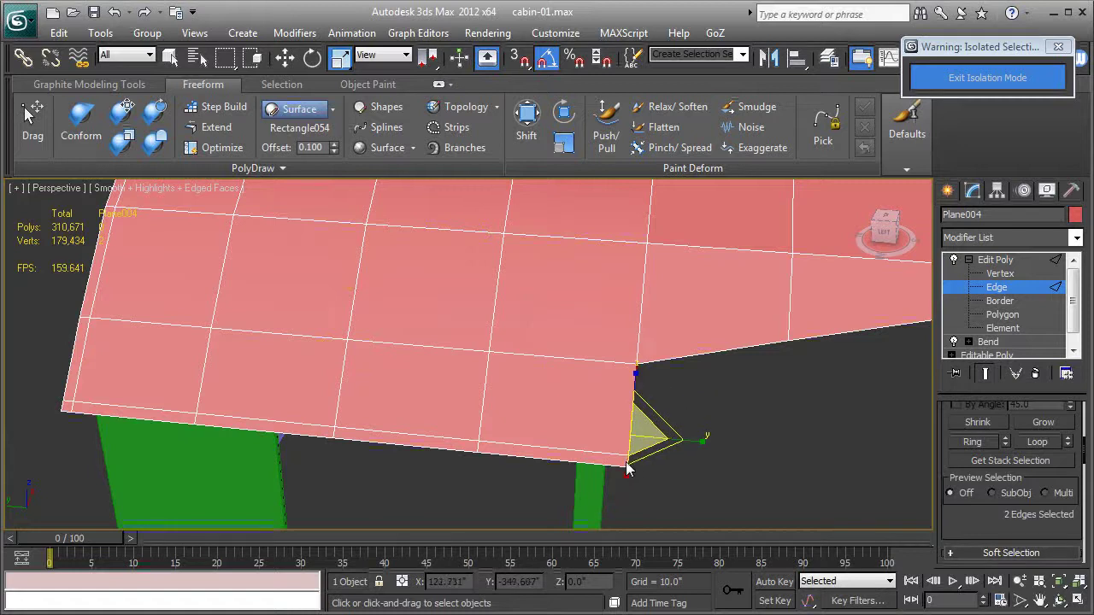
left_click(714, 355, "ctrl")
left_click(818, 341, "ctrl")
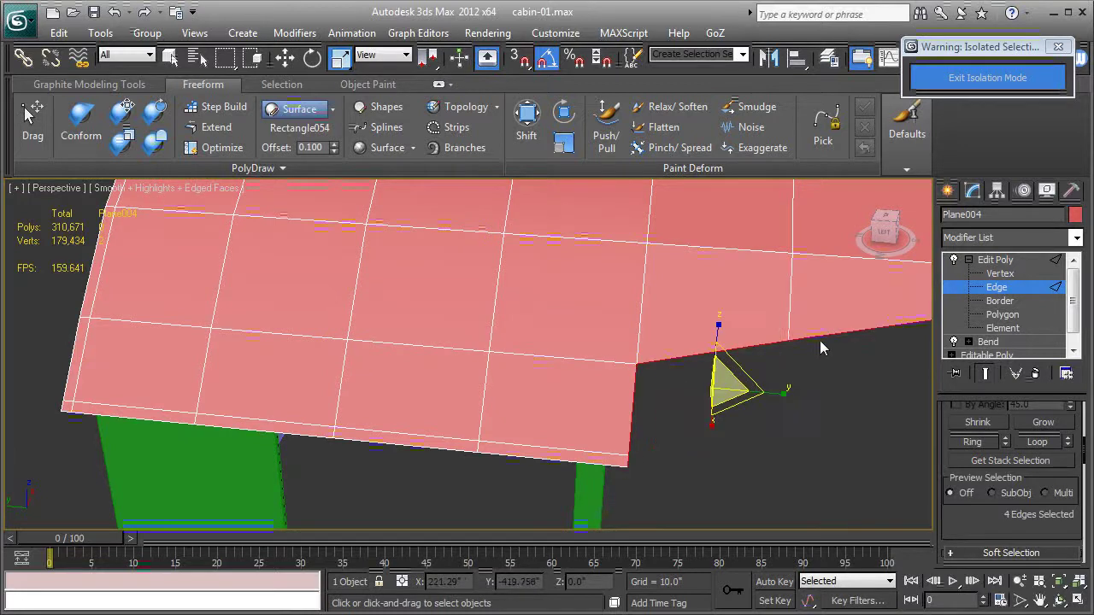
mouse_move(818, 341)
middle_mouse_down()
mouse_move(525, 367)
mouse_move(579, 379)
mouse_move(588, 393)
middle_mouse_up()
left_click(594, 341, "ctrl")
middle_click_drag(594, 340, 583, 351, "alt")
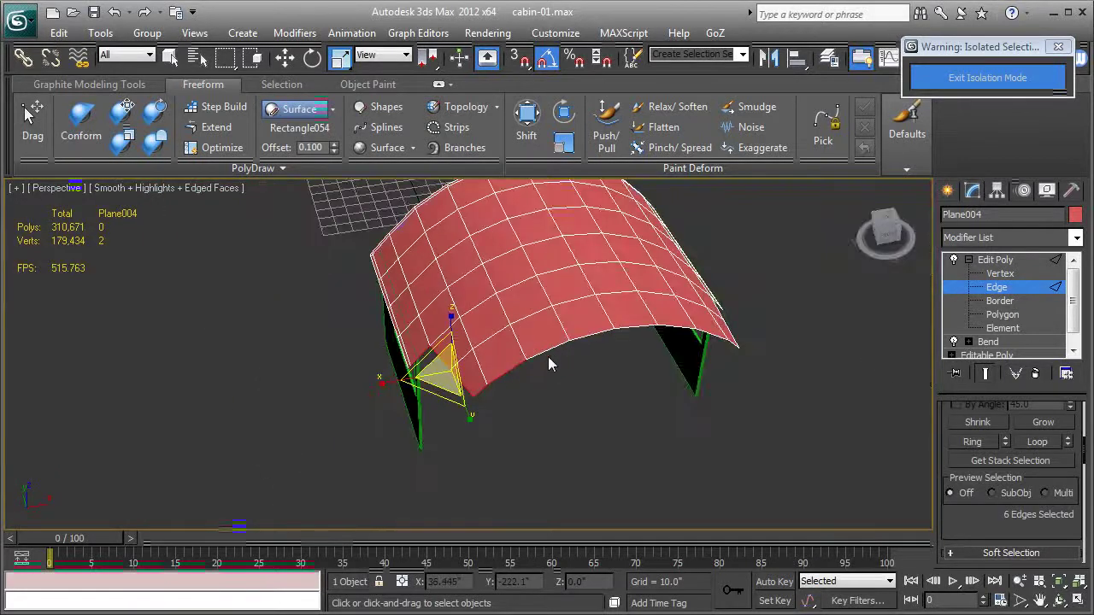
Step: Add the roof's lower-edge segments, completing the sixteen-edge border selection
left_click(547, 354, "ctrl")
left_click(599, 333, "ctrl")
left_click(645, 330, "ctrl")
left_click(708, 340, "ctrl")
mouse_move(707, 340)
middle_mouse_down("alt")
mouse_move(613, 358)
mouse_move(515, 357)
middle_mouse_up("alt")
left_click(514, 357, "ctrl")
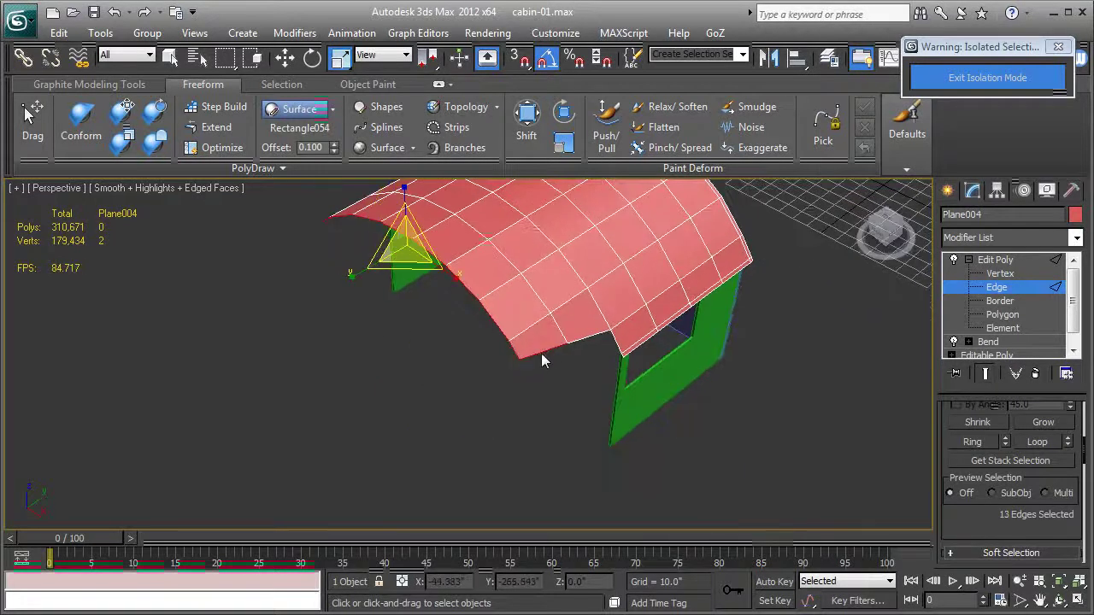
left_click(590, 338, "ctrl")
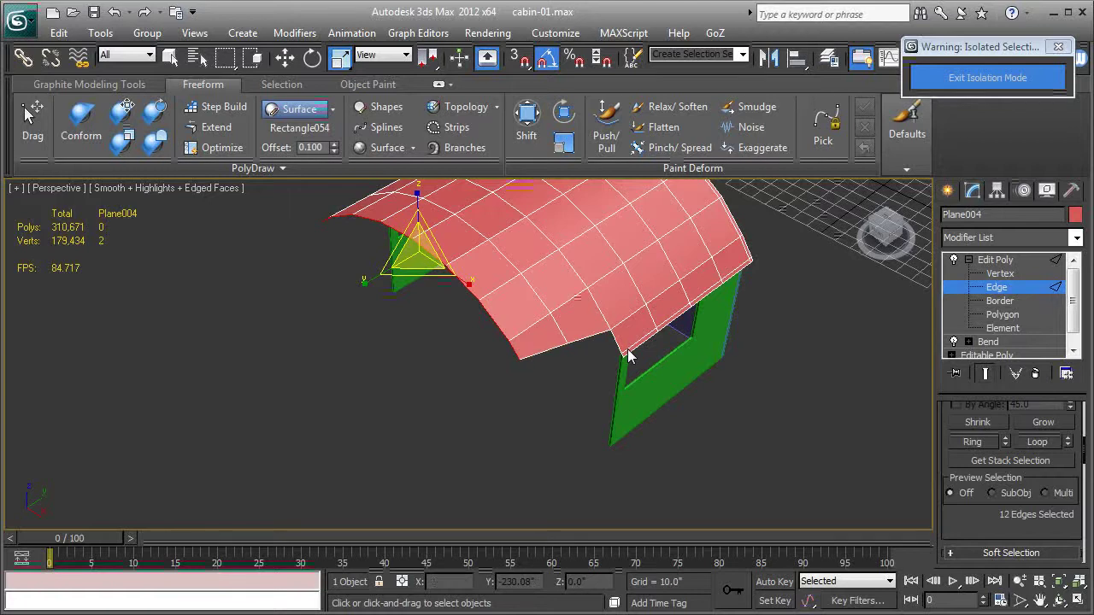
left_click(518, 360, "ctrl")
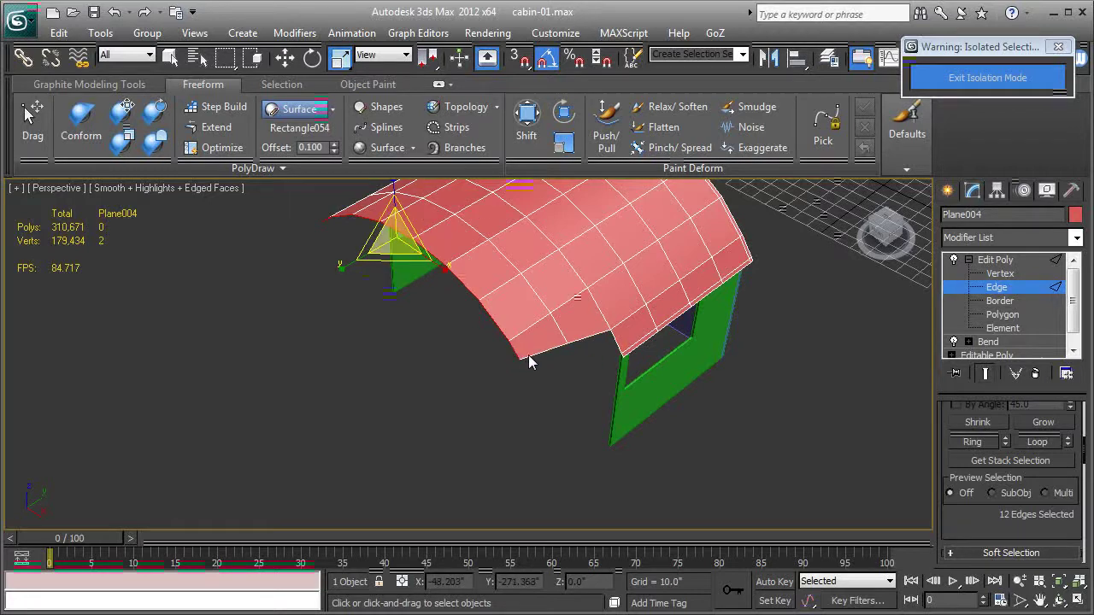
left_click(532, 362, "ctrl")
left_click(584, 339, "ctrl")
left_click(622, 349, "ctrl")
scroll(597, 381, "up", 5)
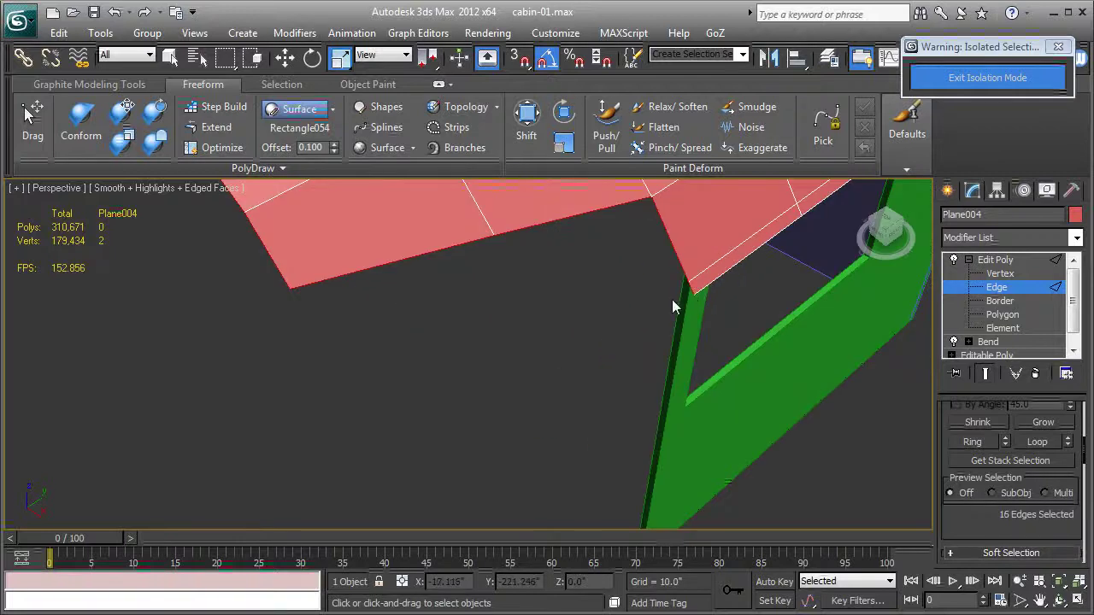
middle_click_drag(649, 305, 666, 372, "alt")
scroll(694, 414, "down", 5)
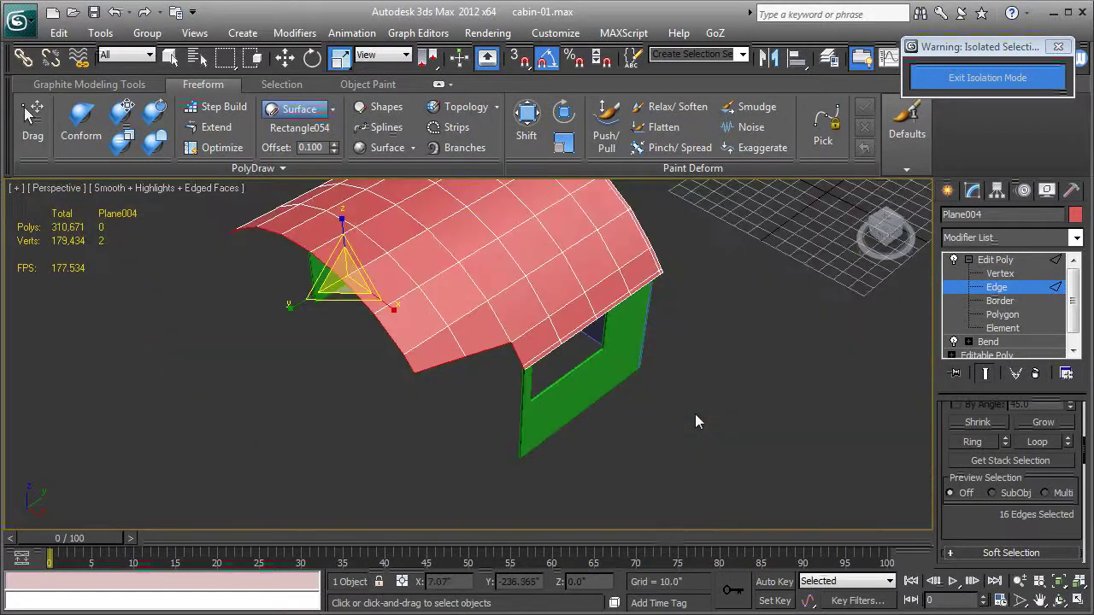
mouse_move(695, 413)
middle_mouse_down("alt")
mouse_move(598, 381)
mouse_move(516, 382)
mouse_move(643, 401)
middle_mouse_up("alt")
scroll(954, 500, "down", 1)
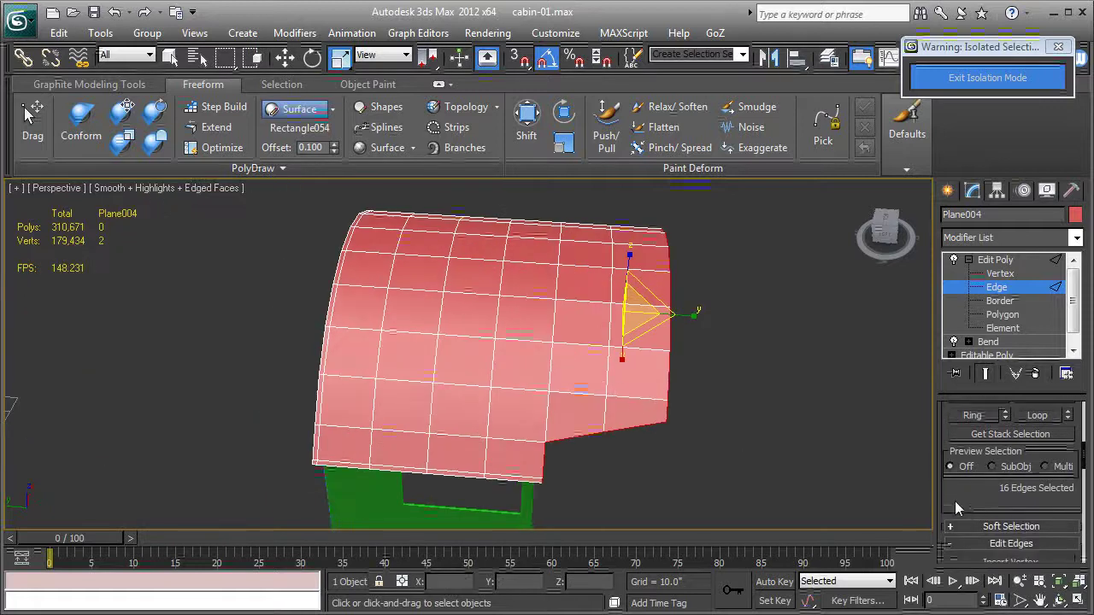
scroll(954, 501, "down", 1)
scroll(954, 501, "down", 2)
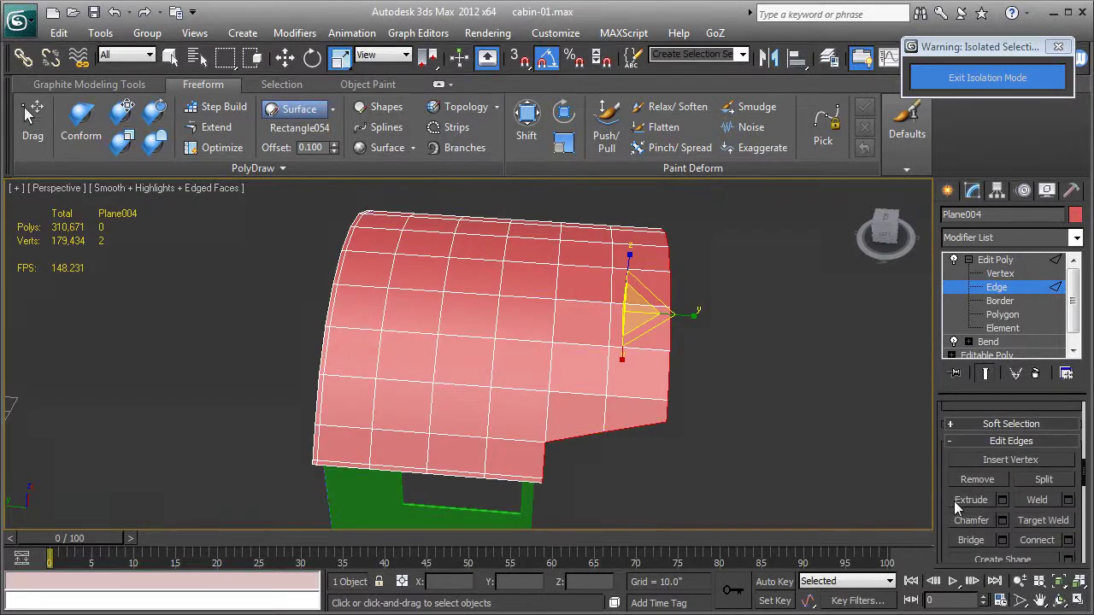
Step: Chamfer the selected roof border edges and confirm with OK
left_click(1002, 520)
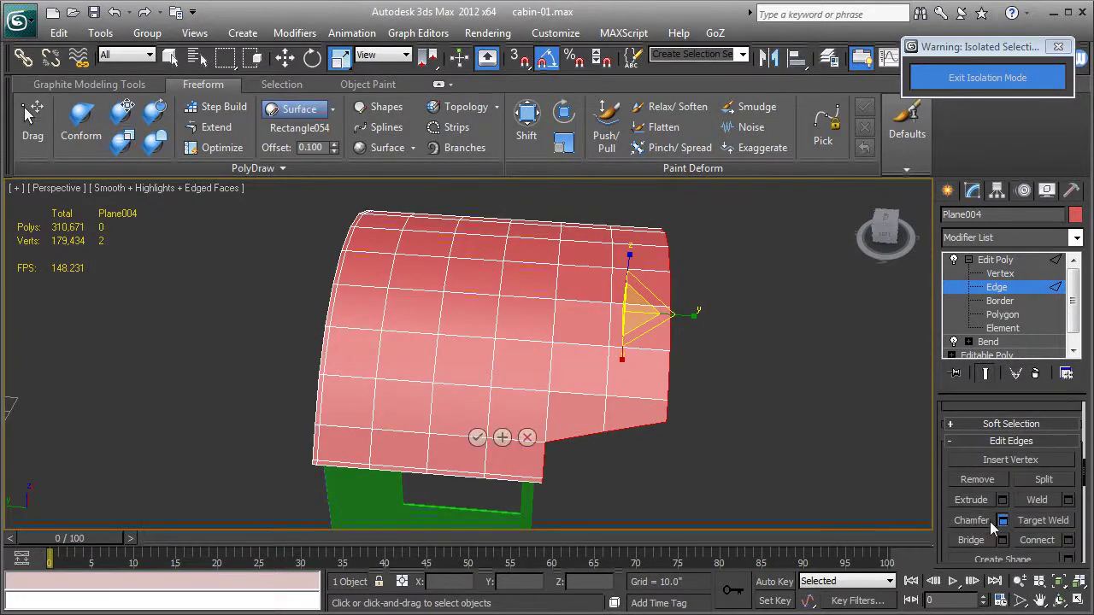
left_click(477, 436)
left_click(537, 453)
middle_click_drag(534, 469, 525, 443)
scroll(514, 416, "up", 6)
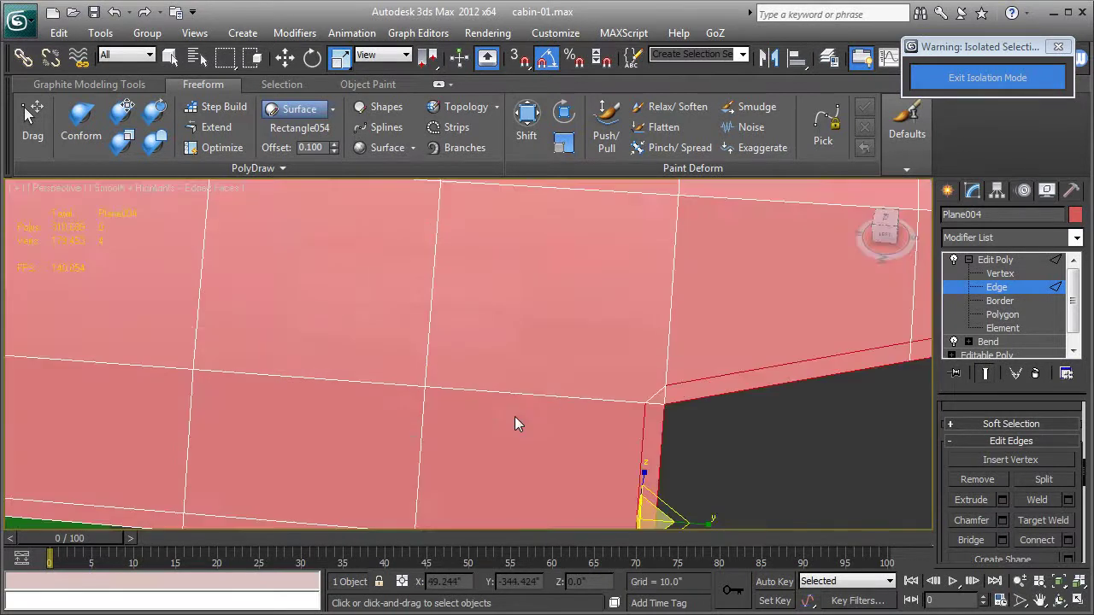
Step: Inspect the chamfered notch corner up close, picking its short edge
mouse_move(821, 519)
middle_mouse_down()
mouse_move(634, 411)
mouse_move(629, 419)
middle_mouse_up()
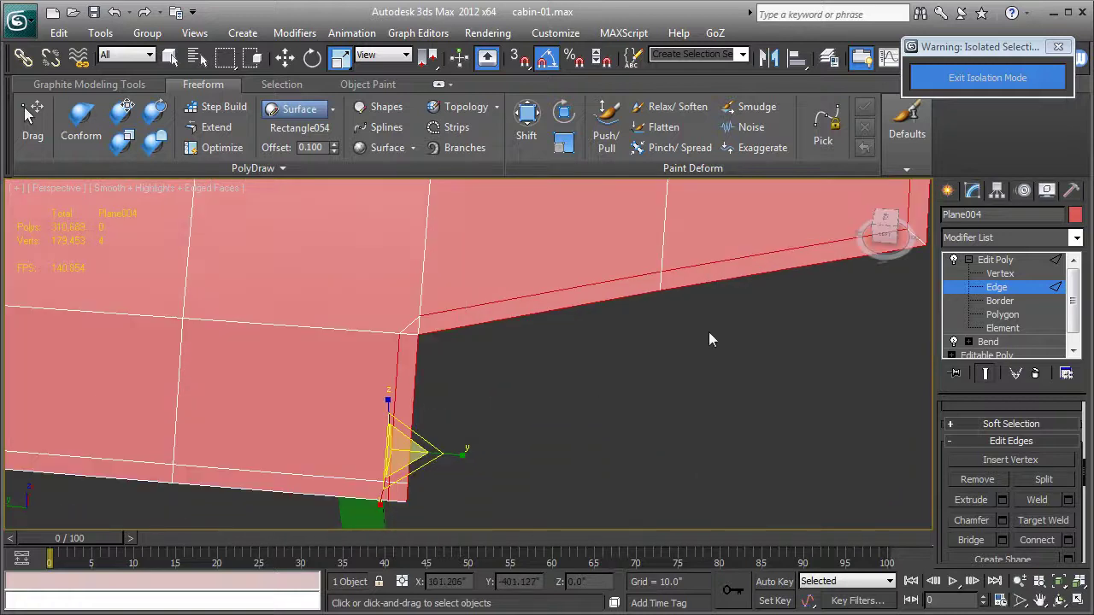
left_click(406, 334)
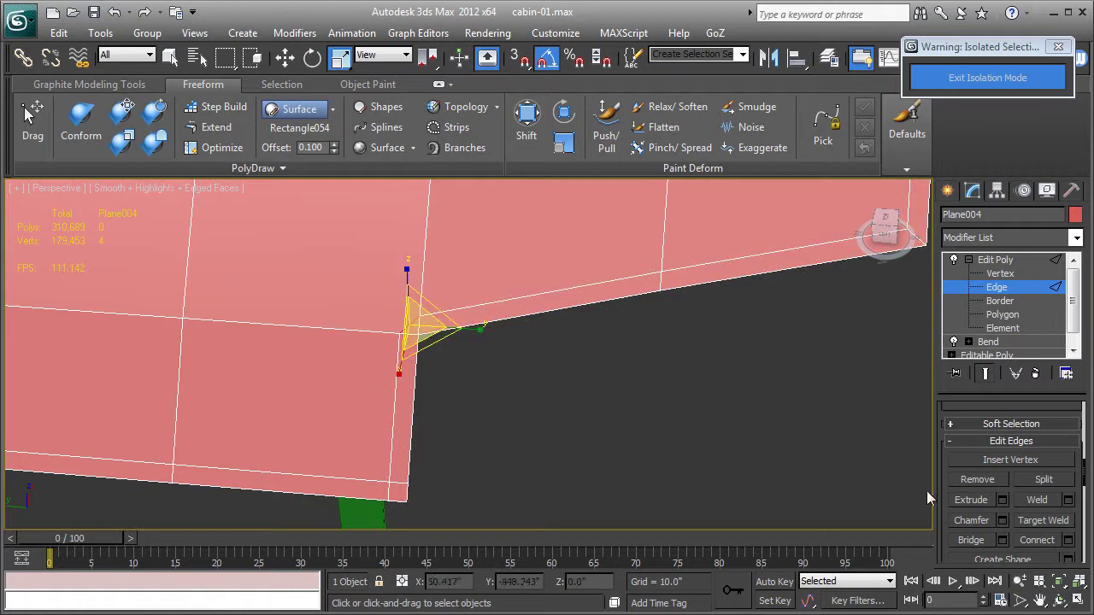
scroll(452, 377, "down", 5)
scroll(452, 377, "down", 5)
scroll(484, 386, "up", 2)
scroll(478, 376, "up", 3)
scroll(451, 307, "up", 4)
scroll(491, 373, "down", 2)
middle_click_drag(498, 405, 554, 401, "alt")
mouse_move(603, 440)
middle_mouse_down("alt")
mouse_move(617, 383)
mouse_move(588, 299)
mouse_move(614, 422)
mouse_move(513, 262)
mouse_move(524, 269)
middle_mouse_up("alt")
Step: Collapse the short edge at the roof's notched corner into a single point
left_click(462, 364)
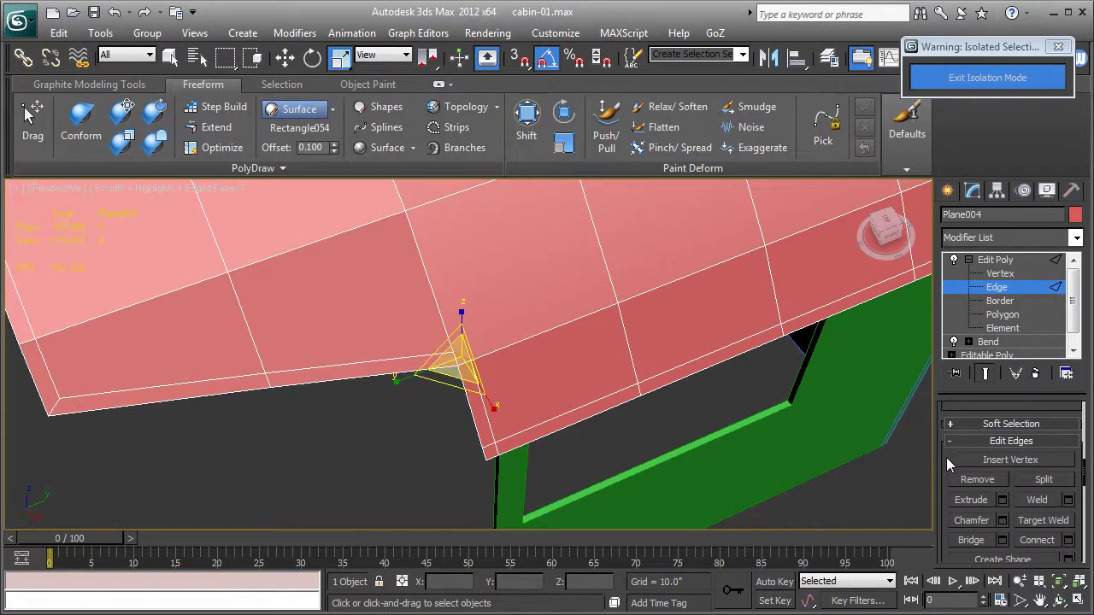
scroll(944, 459, "down", 1)
scroll(946, 434, "down", 2)
scroll(952, 447, "down", 5)
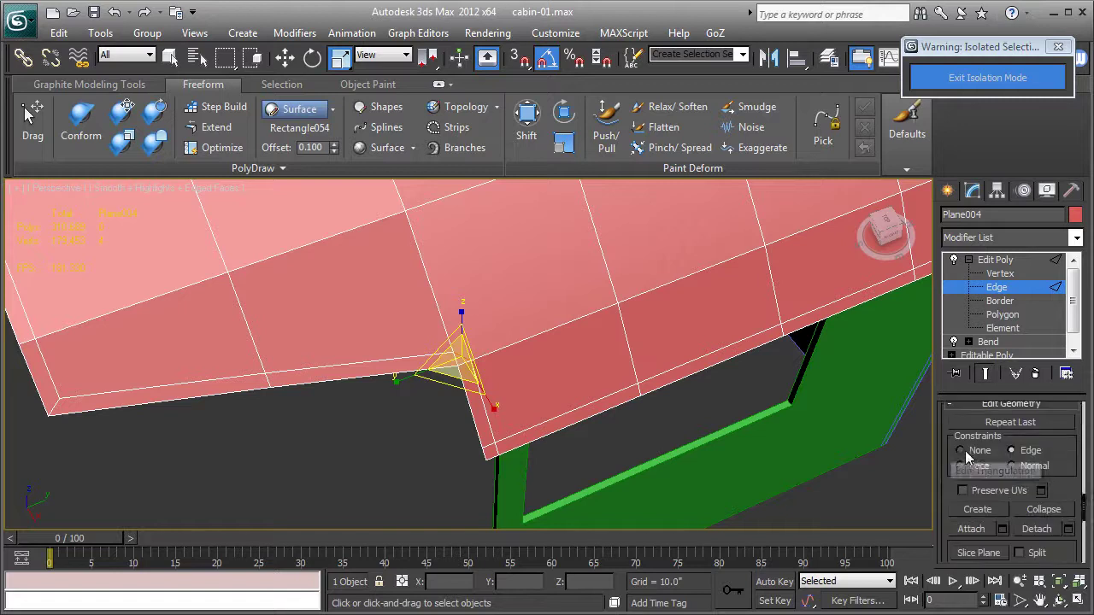
left_click(1033, 509)
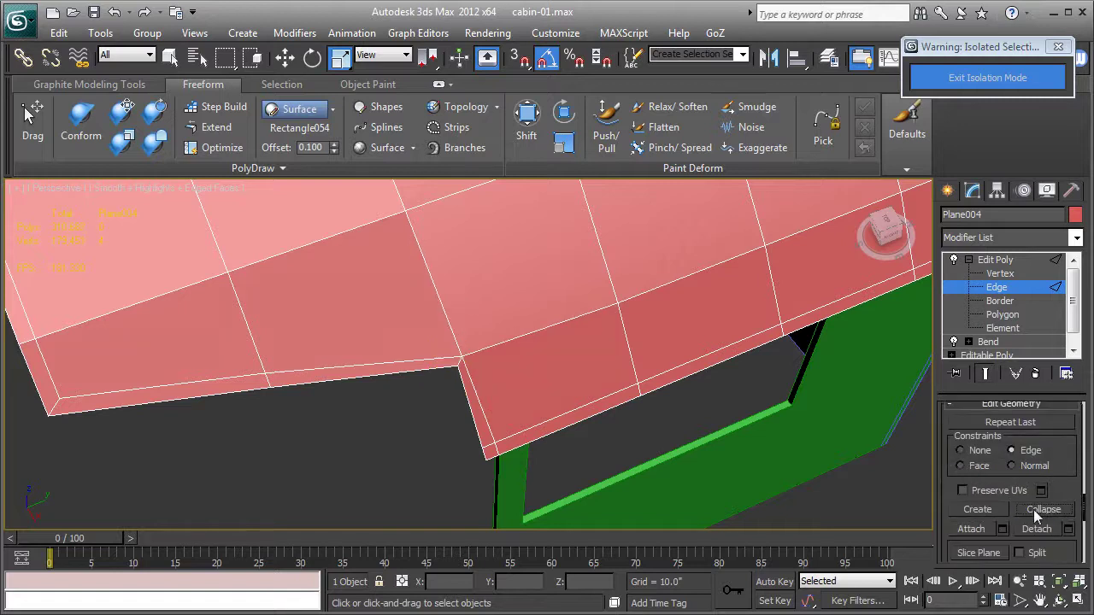
Step: Slide the notched-corner vertex slightly along its edge
left_click(989, 275)
left_click(462, 363)
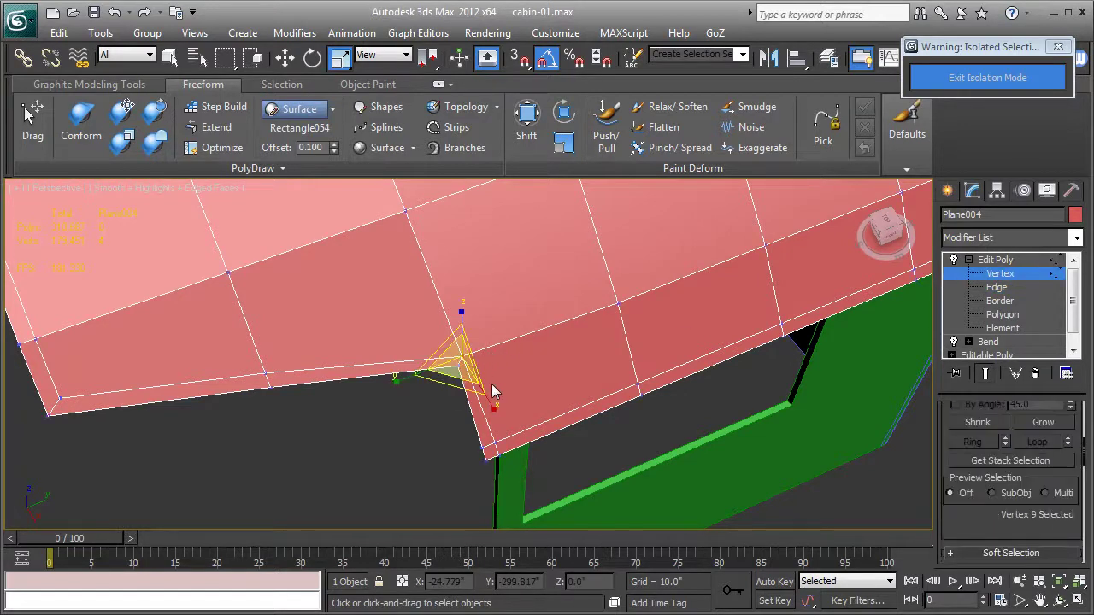
key("w")
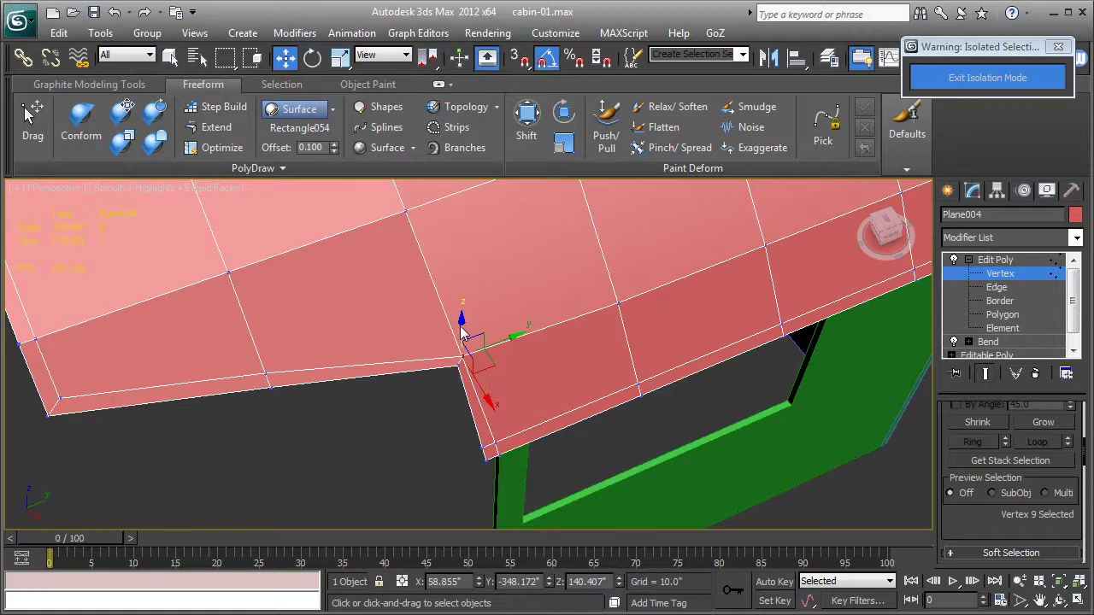
scroll(952, 481, "down", 5)
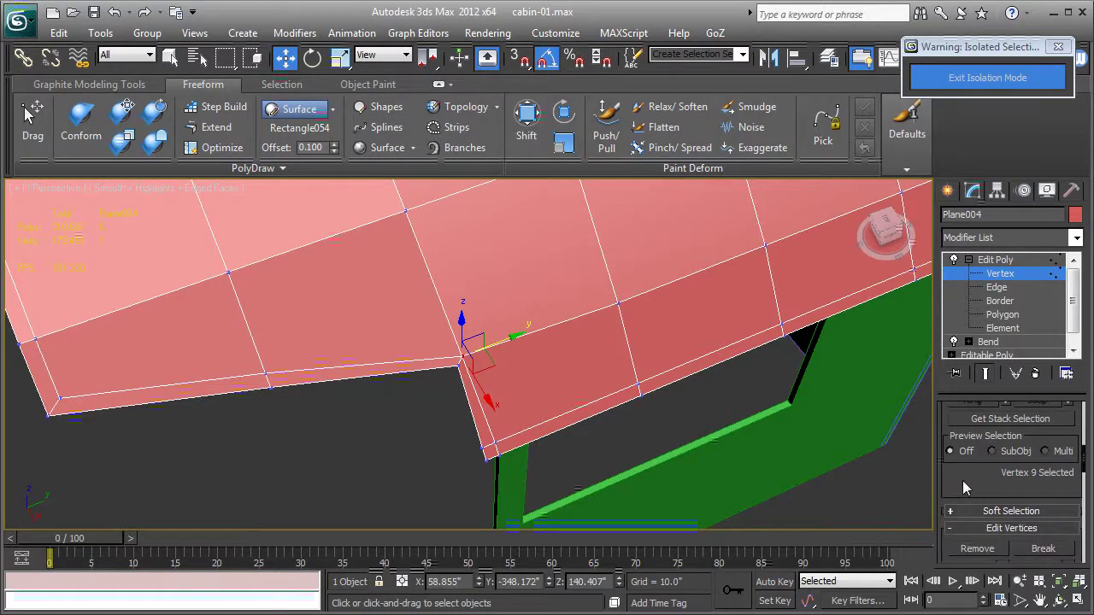
scroll(943, 488, "down", 1)
scroll(943, 488, "down", 5)
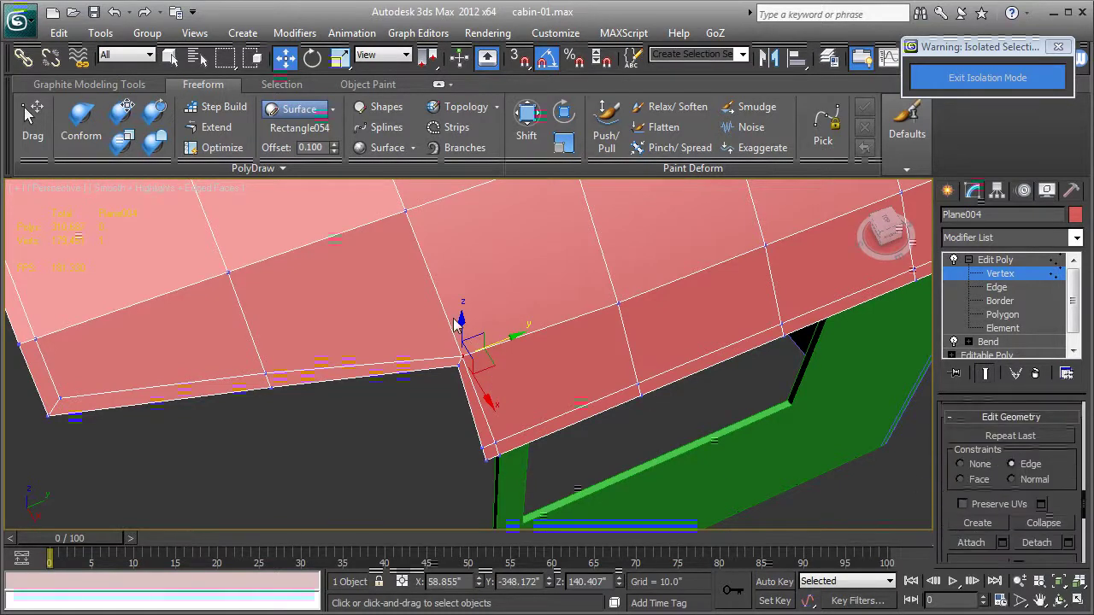
mouse_move(462, 324)
left_mouse_down()
mouse_move(496, 349)
mouse_move(504, 342)
left_mouse_up()
scroll(465, 346, "down", 4)
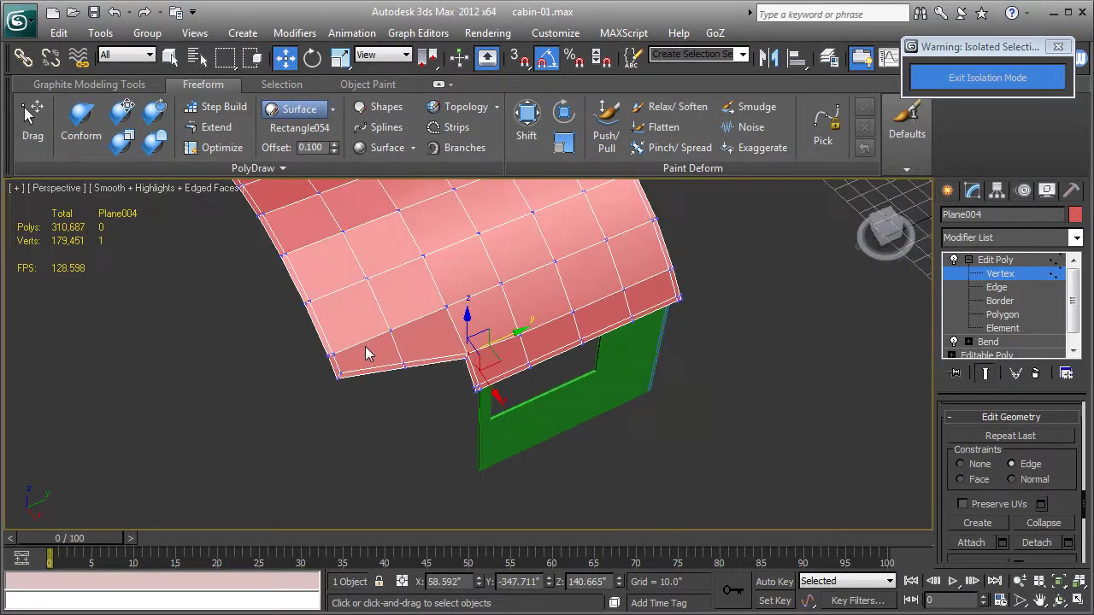
Step: Zoom to the other notch-corner vertex and raise it slightly
middle_click_drag(366, 353, 458, 453, "alt")
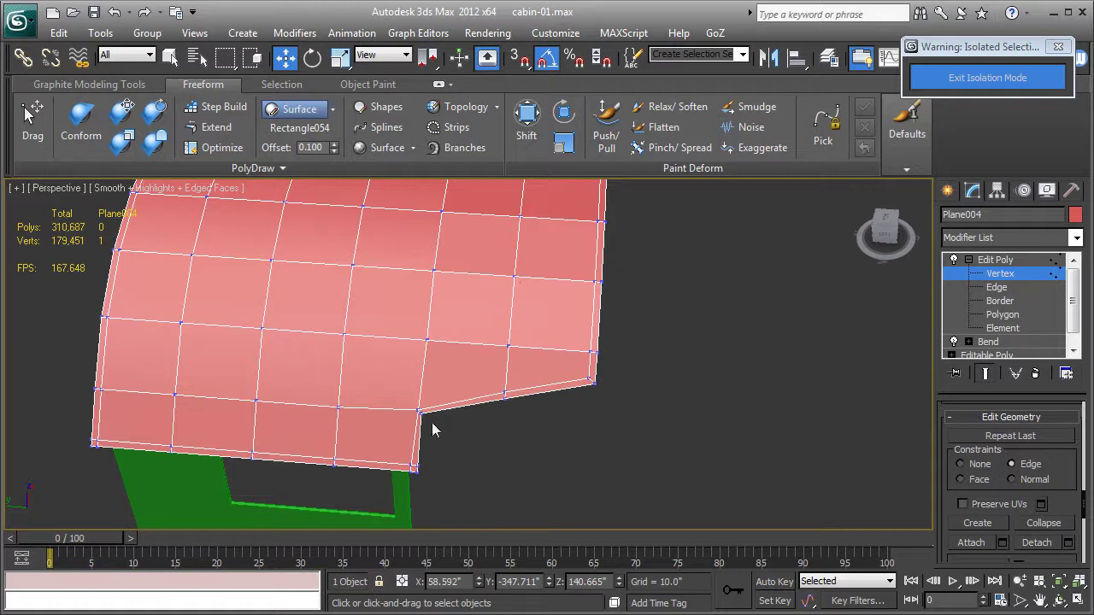
left_click(419, 413)
key("z")
key("z")
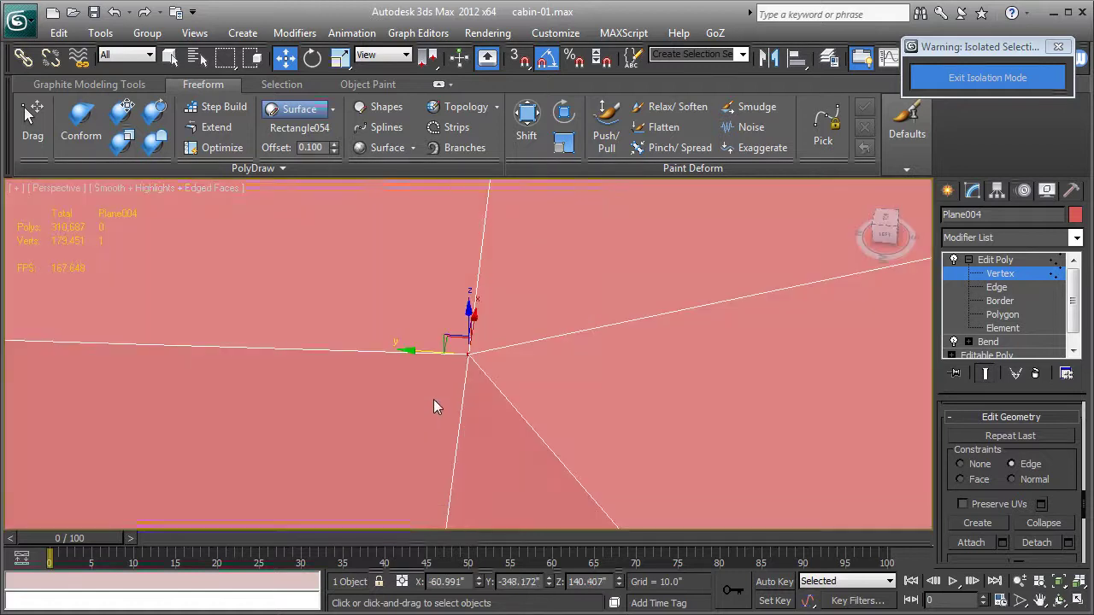
key("z")
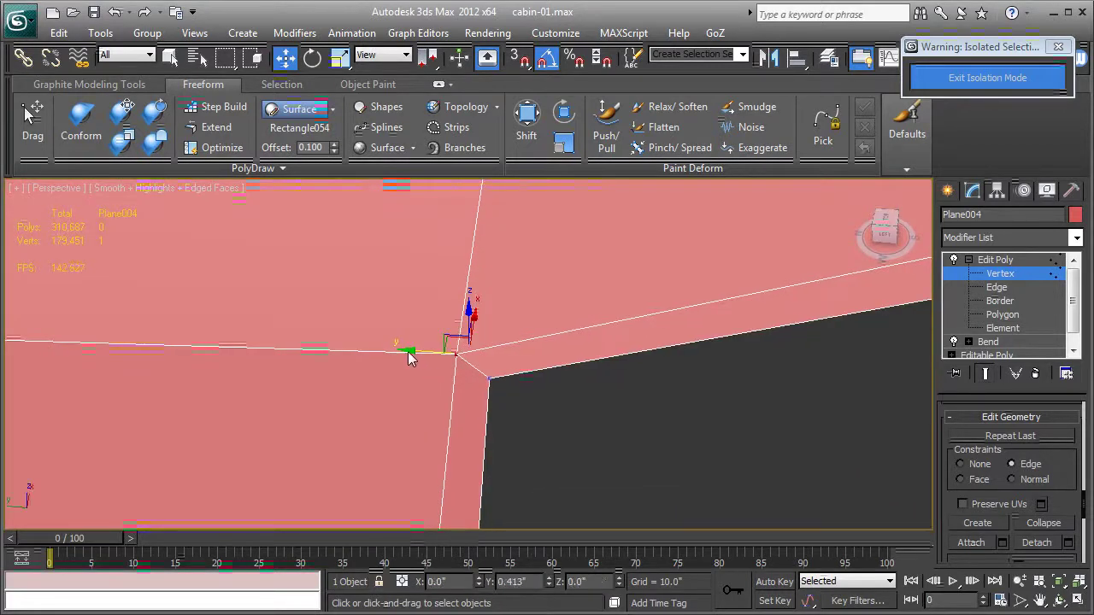
left_click_drag(454, 313, 456, 312)
scroll(457, 312, "down", 5)
scroll(462, 310, "down", 3)
middle_click_drag(464, 310, 547, 325, "alt")
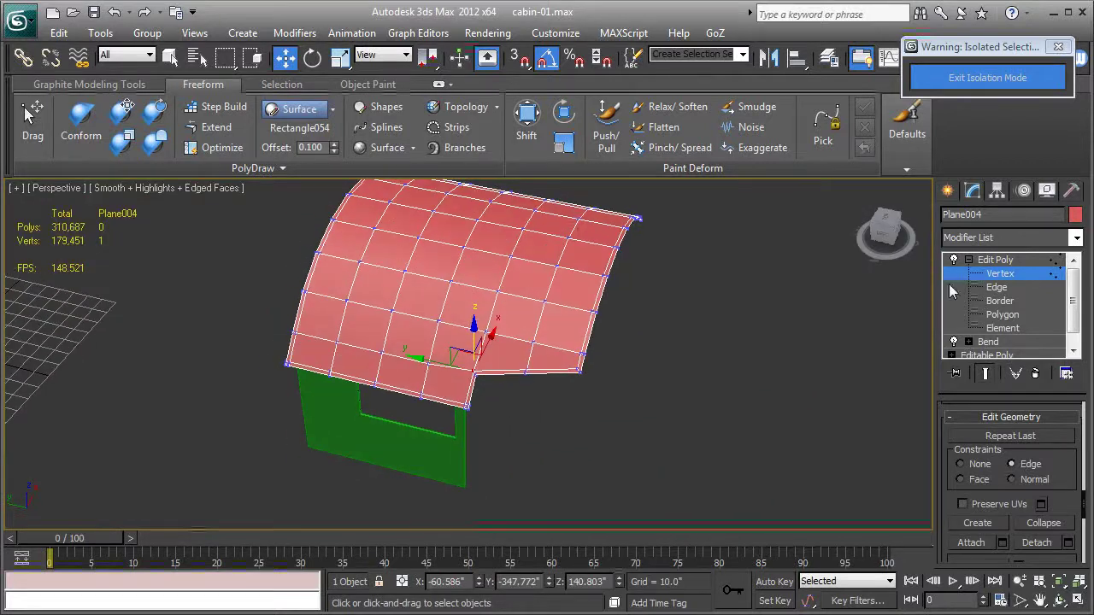
Step: Add a Shell modifier to the roof with 3 segments
left_click(994, 259)
left_click(996, 237)
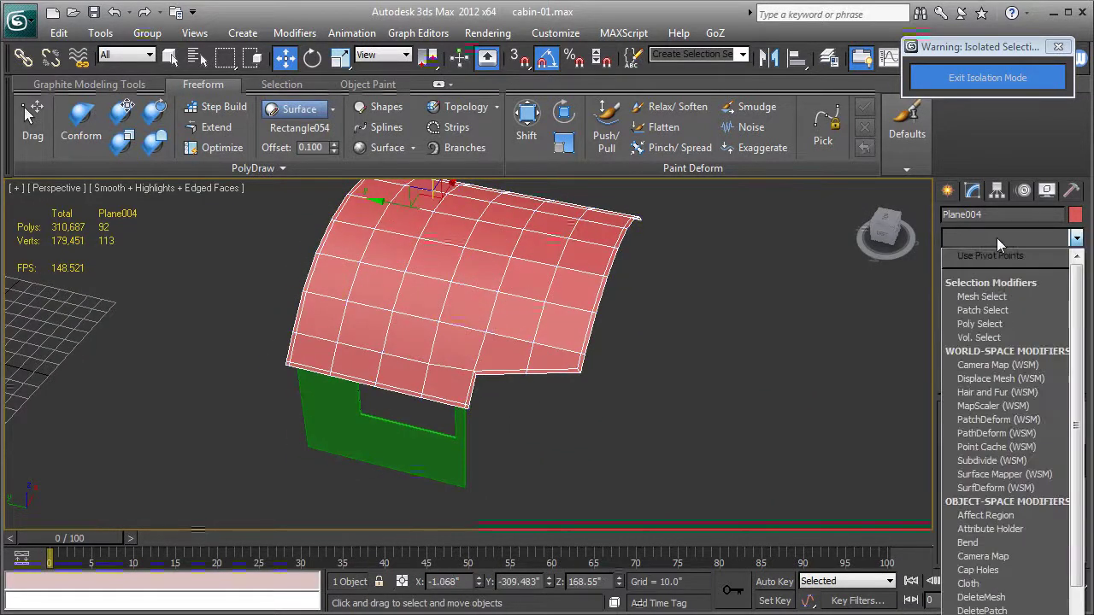
key("s")
key("s")
key("s")
key("s")
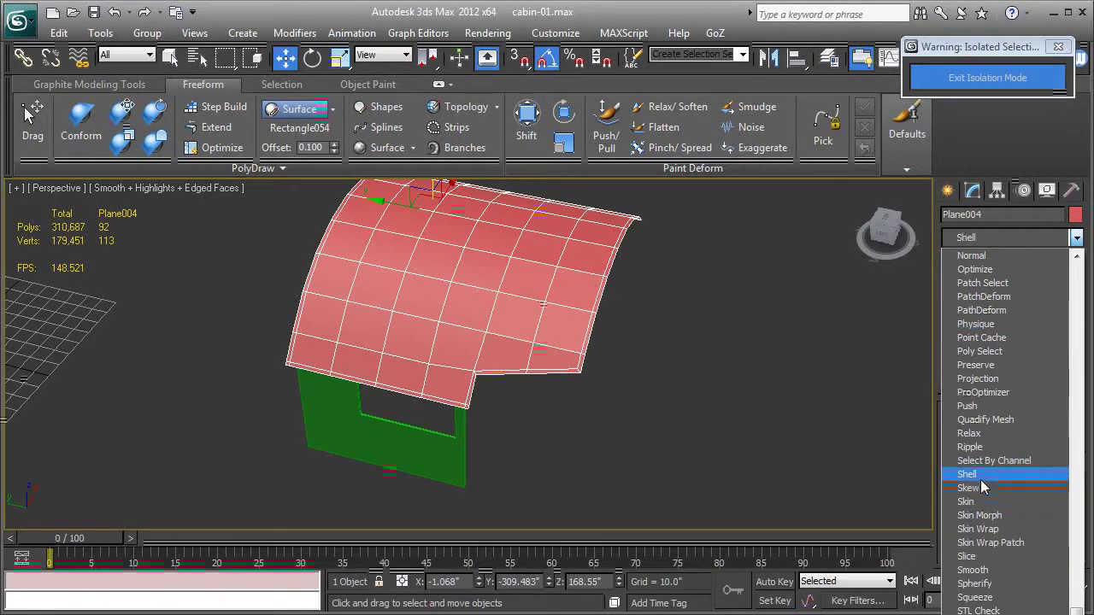
left_click(968, 474)
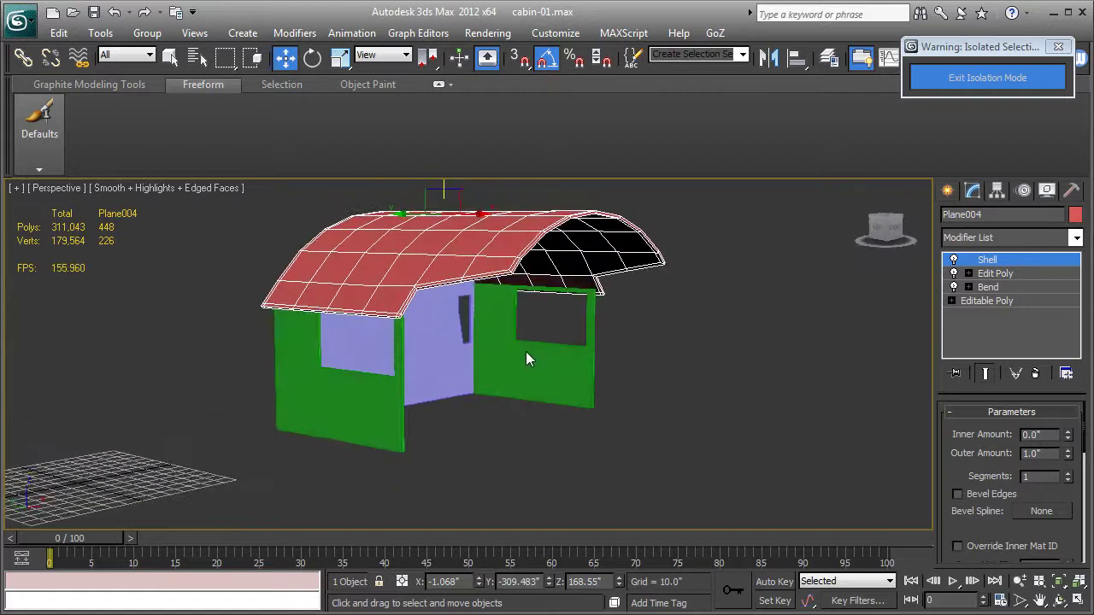
middle_click_drag(525, 351, 591, 409, "alt")
left_click(1069, 473)
Step: Add TurboSmooth to the roof with 2 iterations, hiding the wireframe
left_click(1017, 238)
type("turbo")
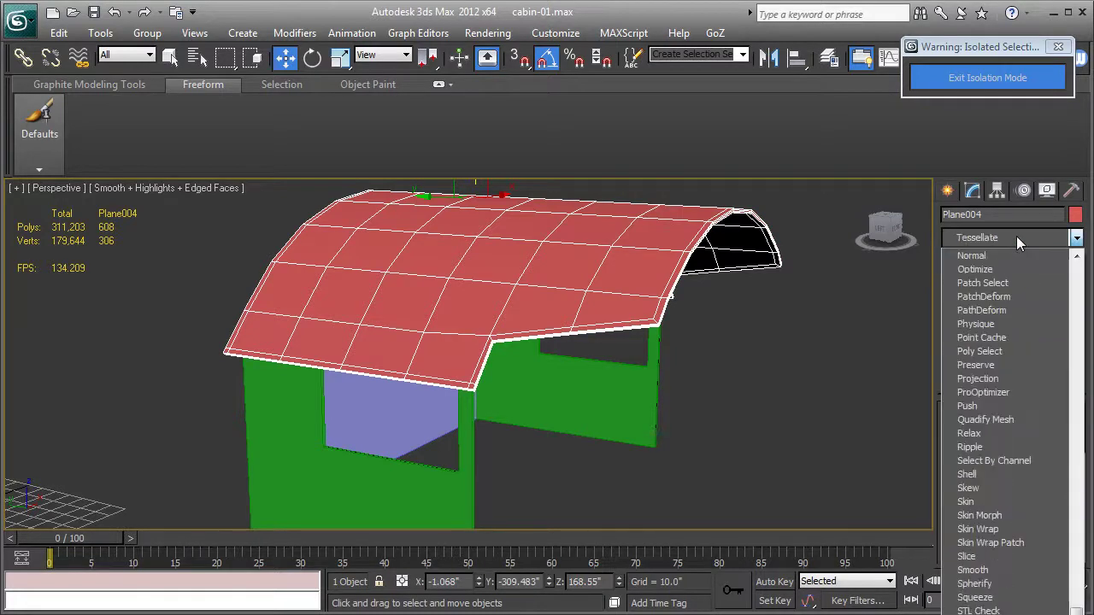
key("Return")
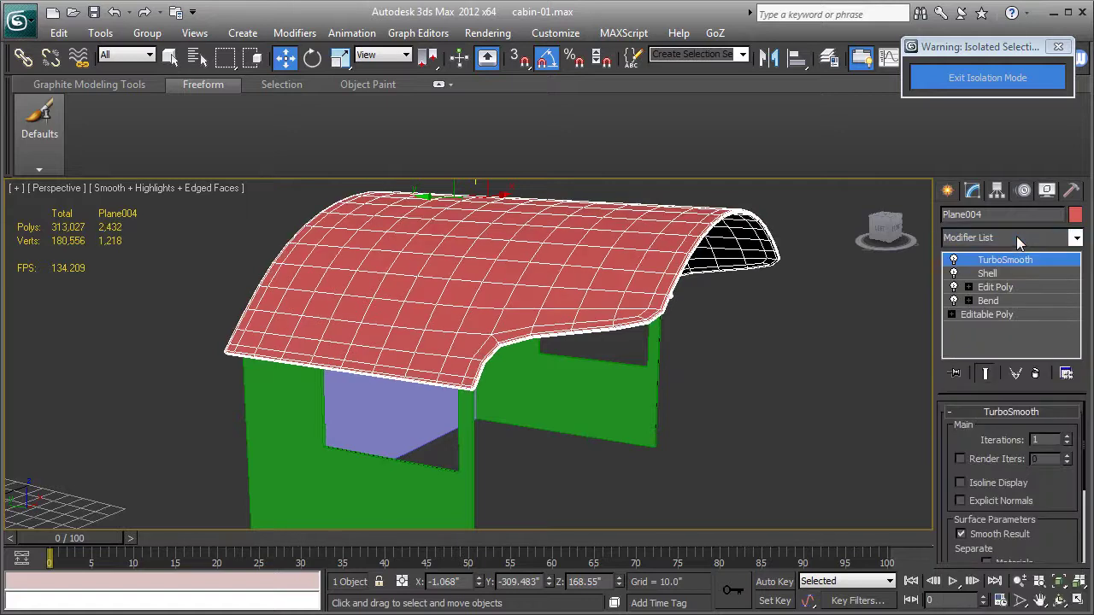
key("F4")
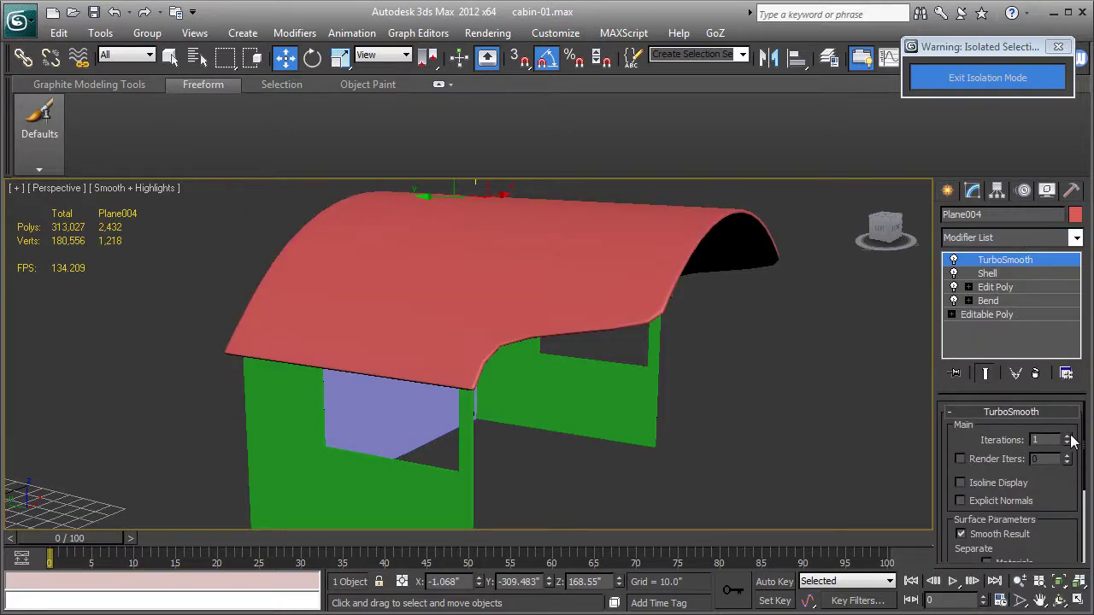
left_click(1067, 436)
mouse_move(598, 393)
middle_mouse_down("alt")
mouse_move(756, 395)
mouse_move(700, 385)
mouse_move(602, 415)
mouse_move(367, 415)
mouse_move(435, 337)
mouse_move(603, 353)
mouse_move(675, 389)
mouse_move(672, 399)
middle_mouse_up("alt")
key("F4")
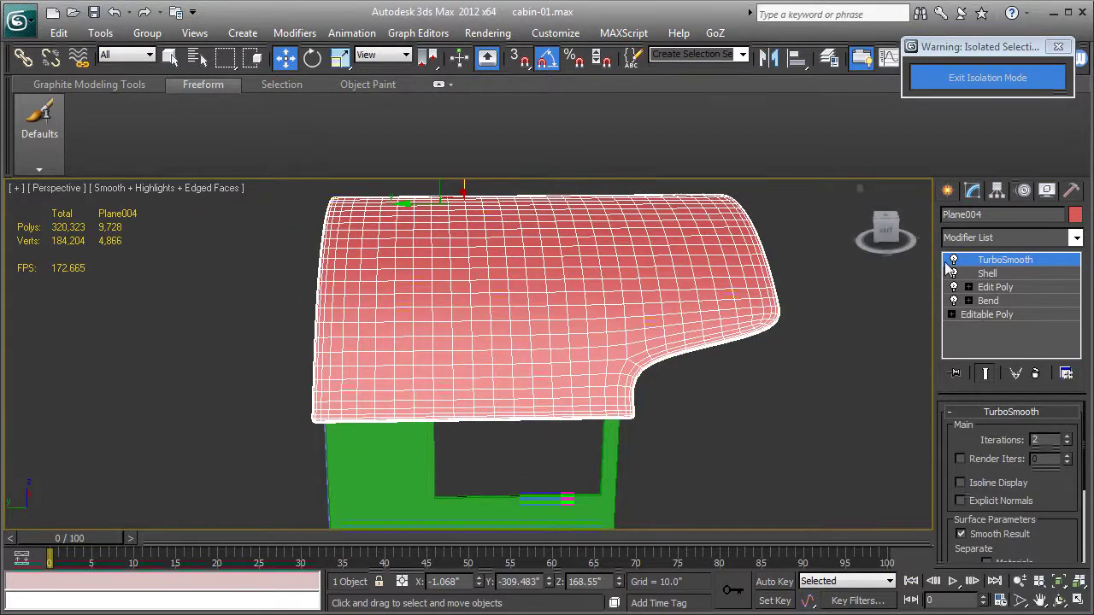
left_click(953, 260)
middle_click_drag(700, 399, 671, 423, "alt")
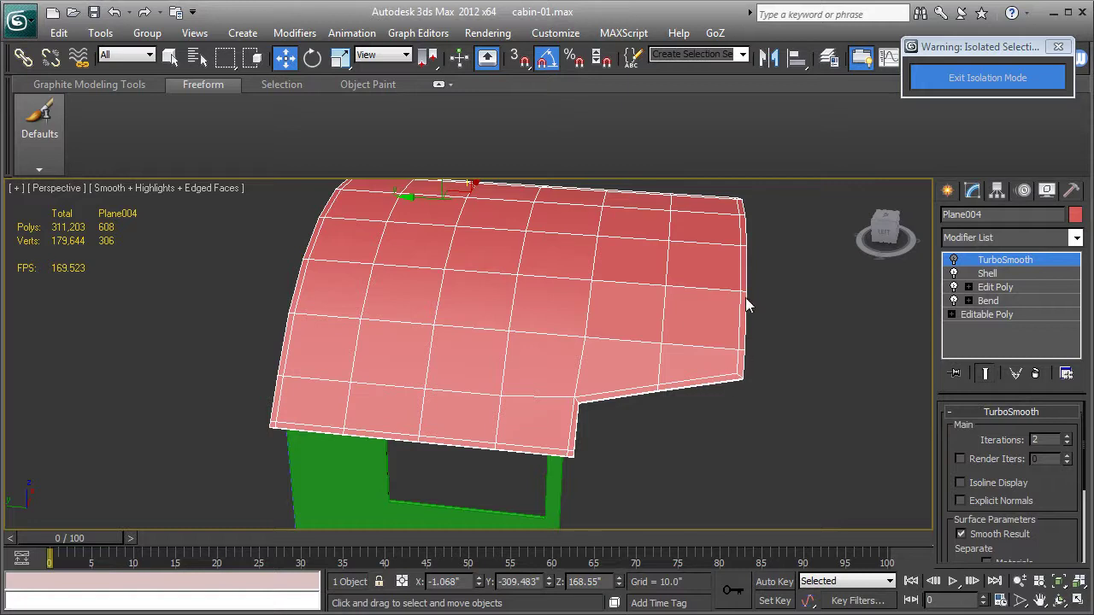
scroll(732, 376, "up", 3)
scroll(637, 373, "down", 1)
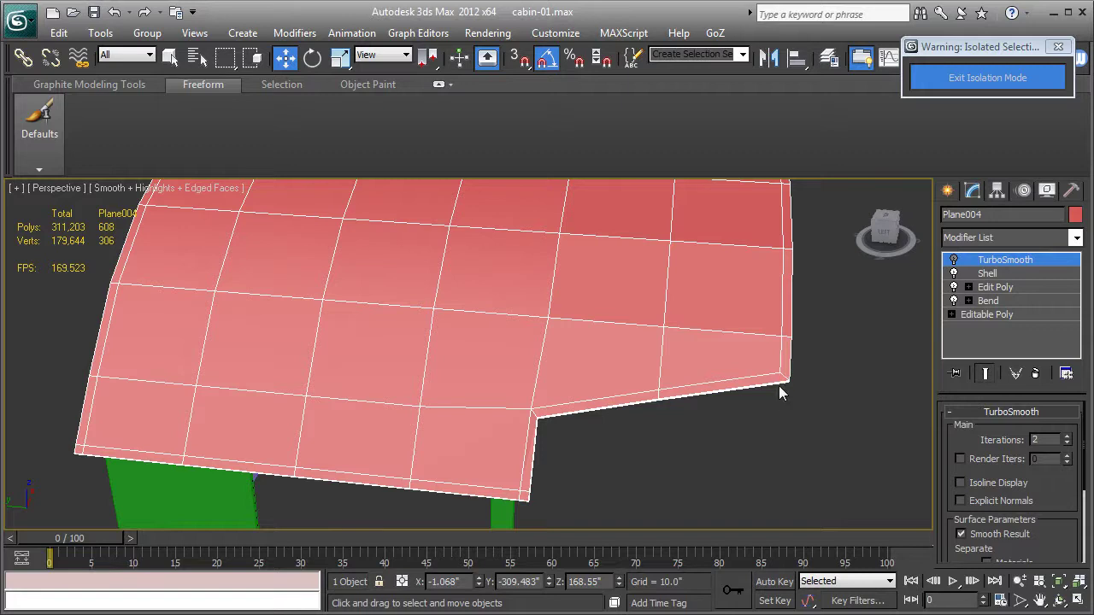
scroll(767, 385, "down", 1)
scroll(757, 386, "down", 1)
scroll(744, 391, "down", 2)
key("F4")
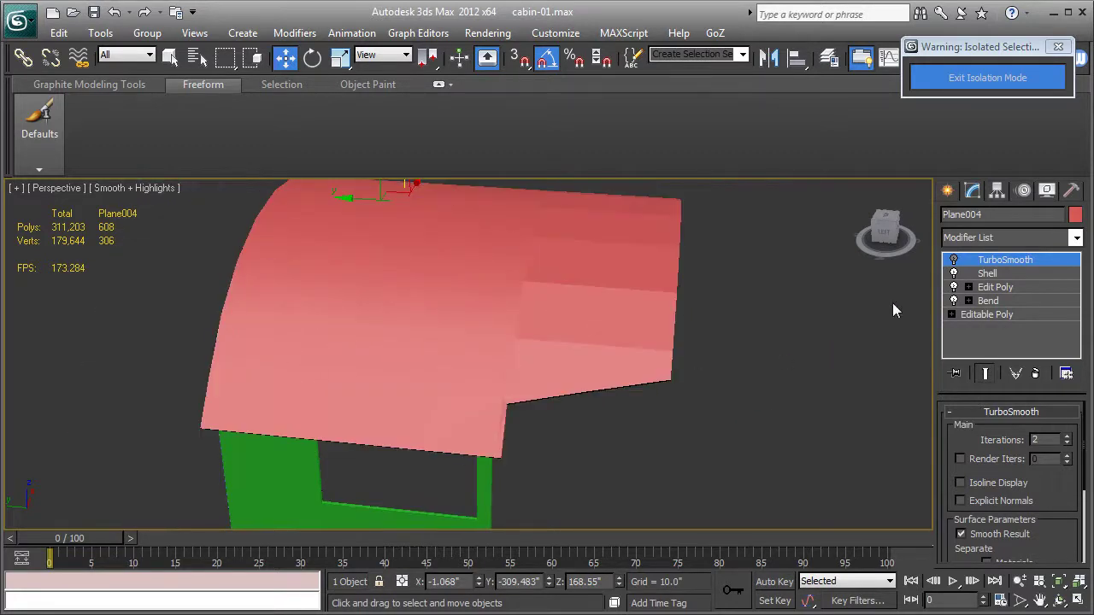
left_click(954, 260)
mouse_move(814, 286)
middle_mouse_down("alt")
mouse_move(692, 374)
mouse_move(585, 354)
mouse_move(256, 351)
mouse_move(690, 385)
middle_mouse_up("alt")
Step: Name the roof object cabin_roof-01 and orbit to review the finished cabin
double_click(996, 215)
type("cabin_roof-01")
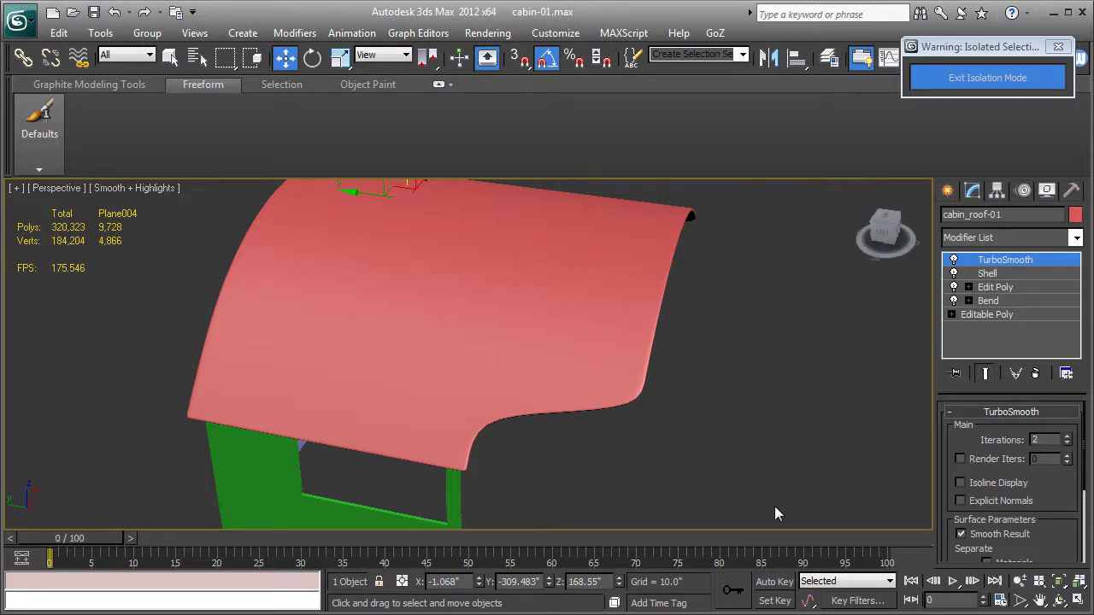
mouse_move(664, 442)
middle_mouse_down("alt")
mouse_move(589, 405)
mouse_move(659, 430)
mouse_move(503, 384)
mouse_move(589, 379)
mouse_move(515, 293)
middle_mouse_up("alt")
middle_click_drag(463, 445, 513, 385)
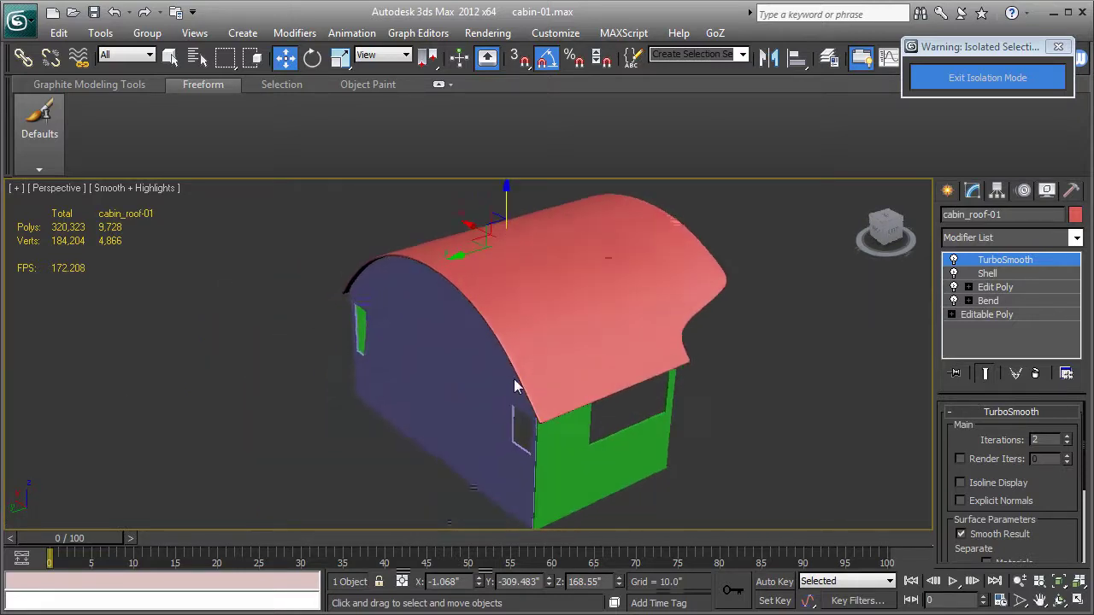
middle_click_drag(404, 397, 483, 398, "alt")
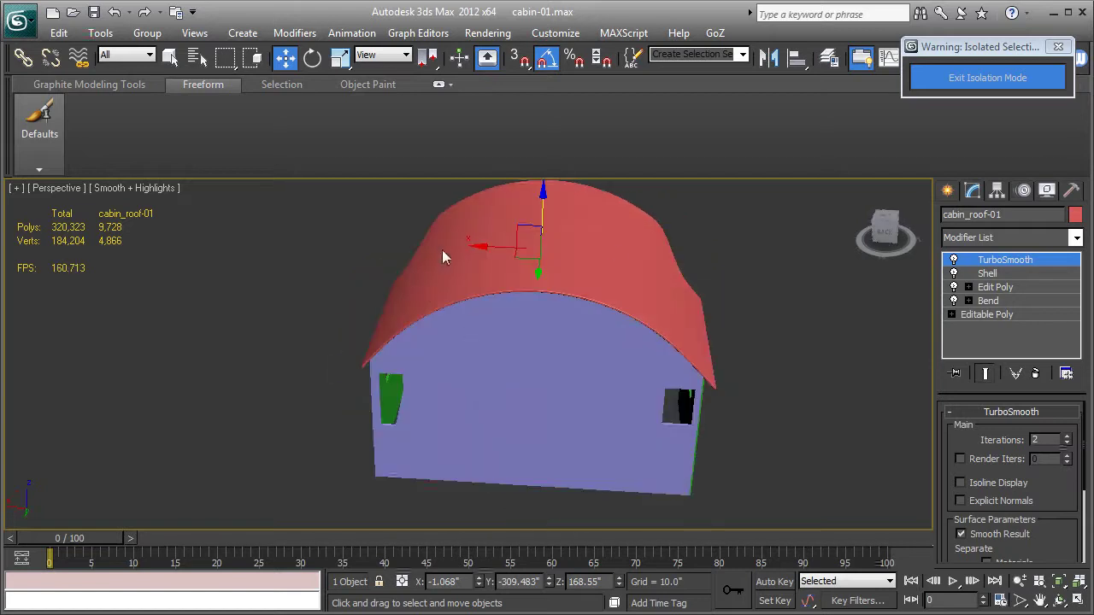